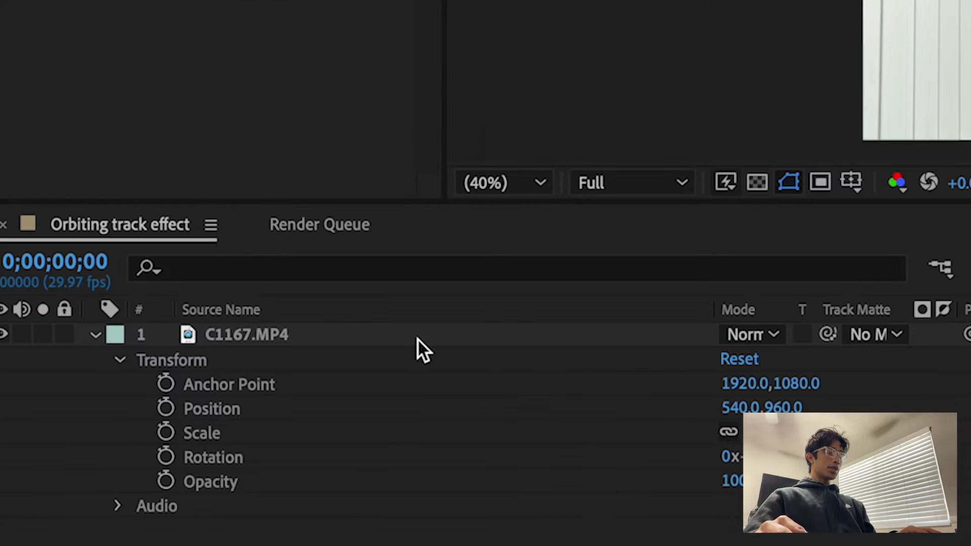
Step: Start Track Motion on the C1167.MP4 layer
left_click(197, 448)
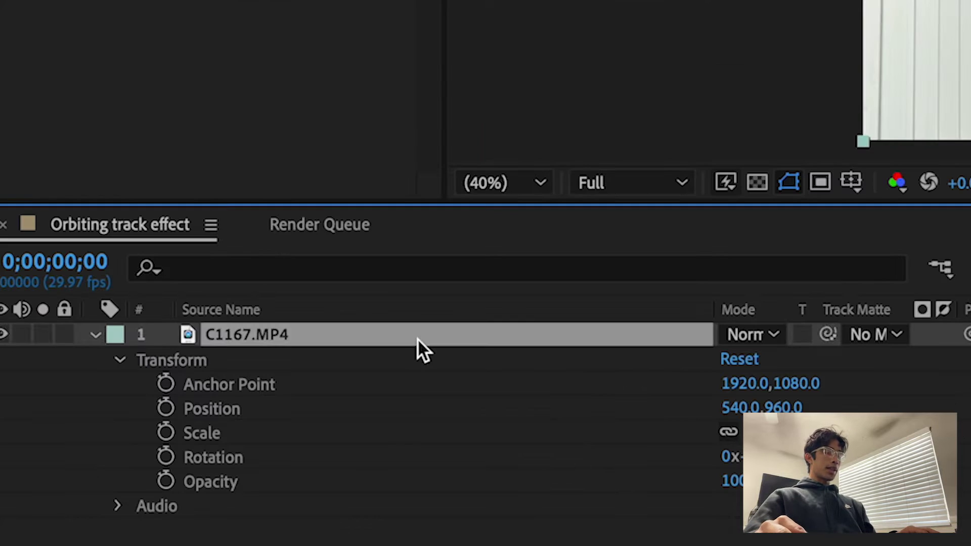
scroll(891, 170, "up", 5)
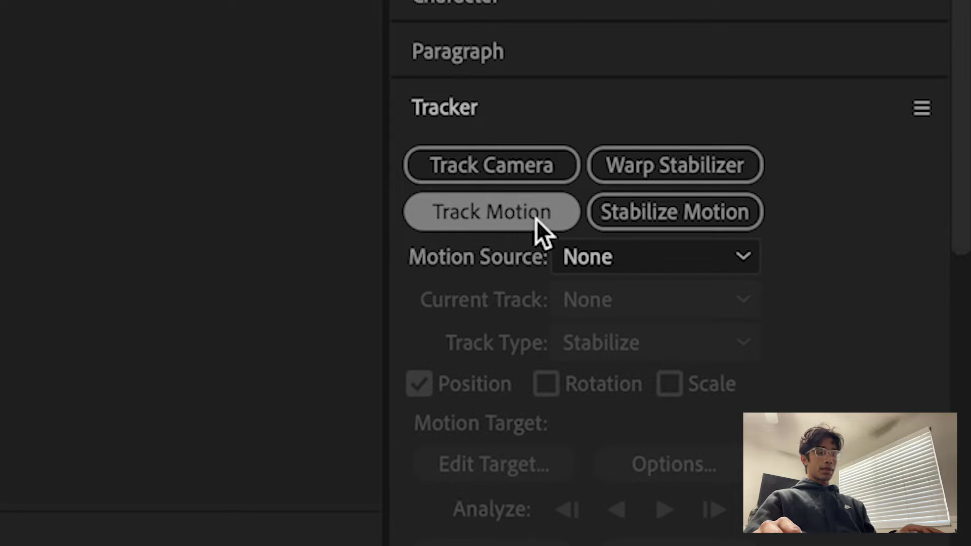
left_click(630, 215)
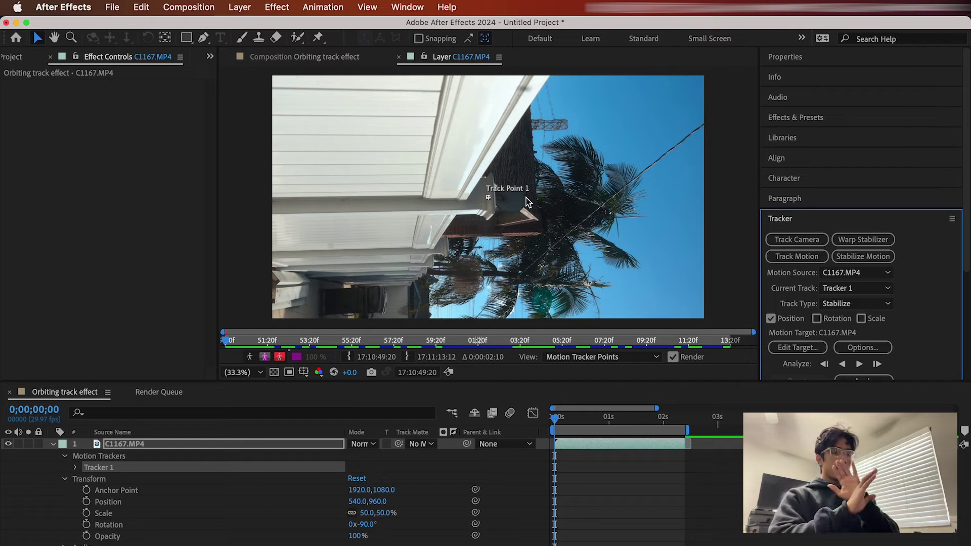
Step: Place Track Point 1 on the end corner of the white beam, with a feature size of about 36 by 36 and search size of 92 by 116
key("comma")
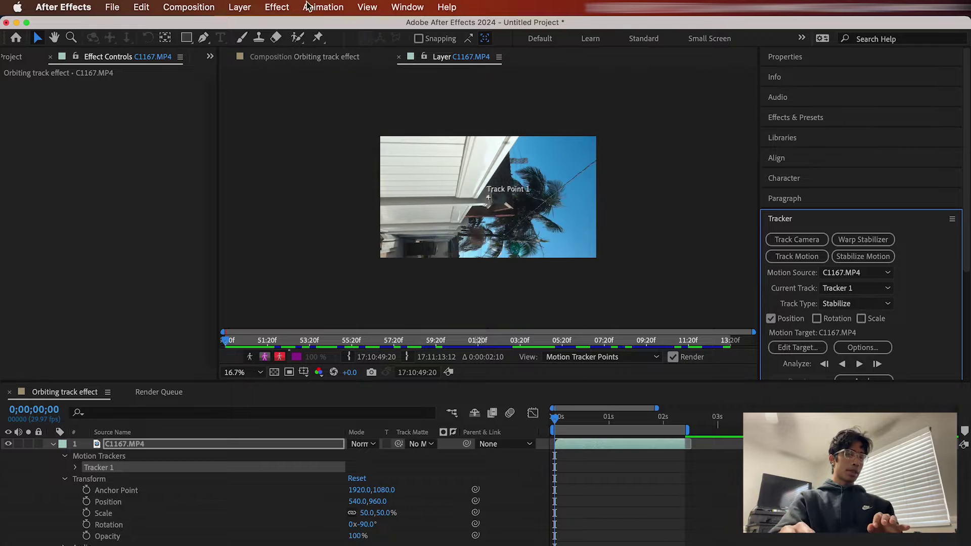
scroll(472, 177, "up", 4)
scroll(489, 199, "up", 2)
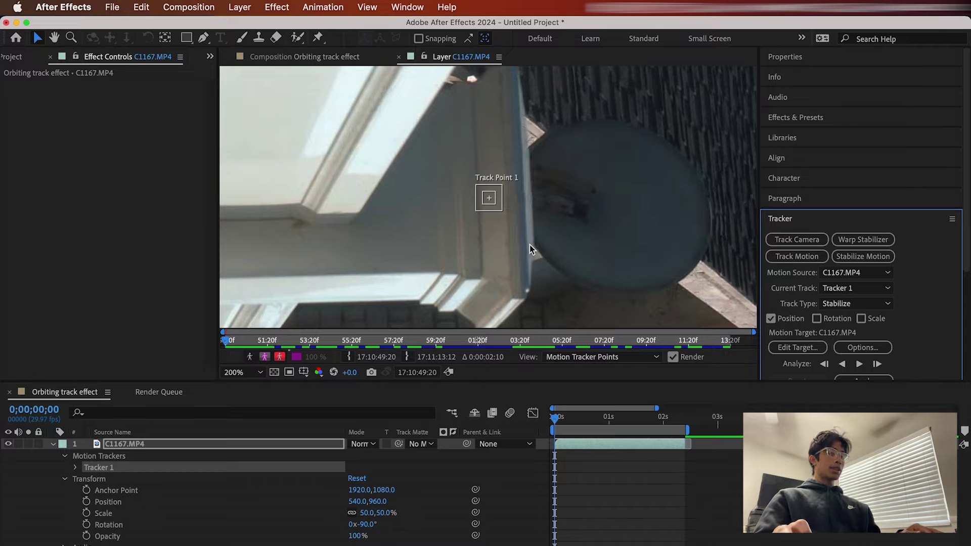
left_click_drag(493, 200, 556, 246)
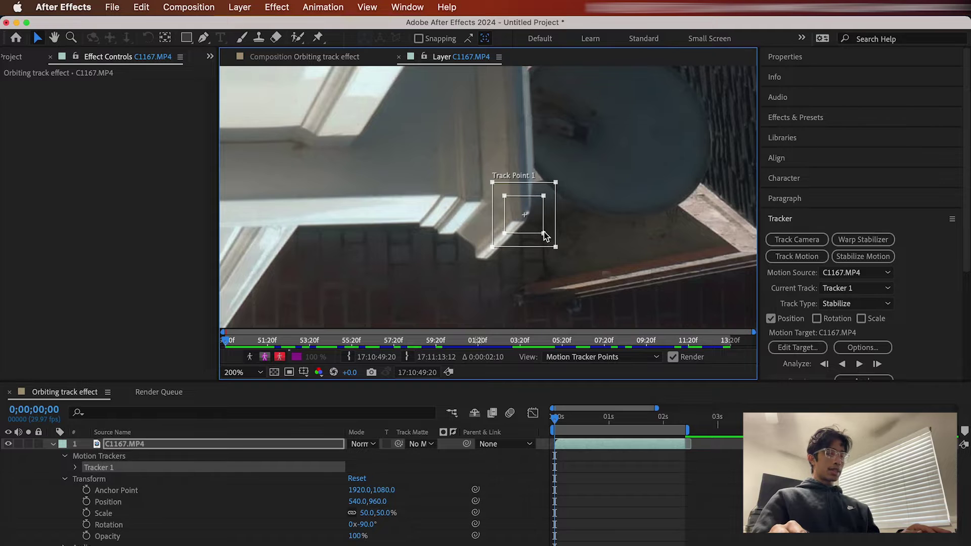
left_click_drag(530, 218, 541, 230)
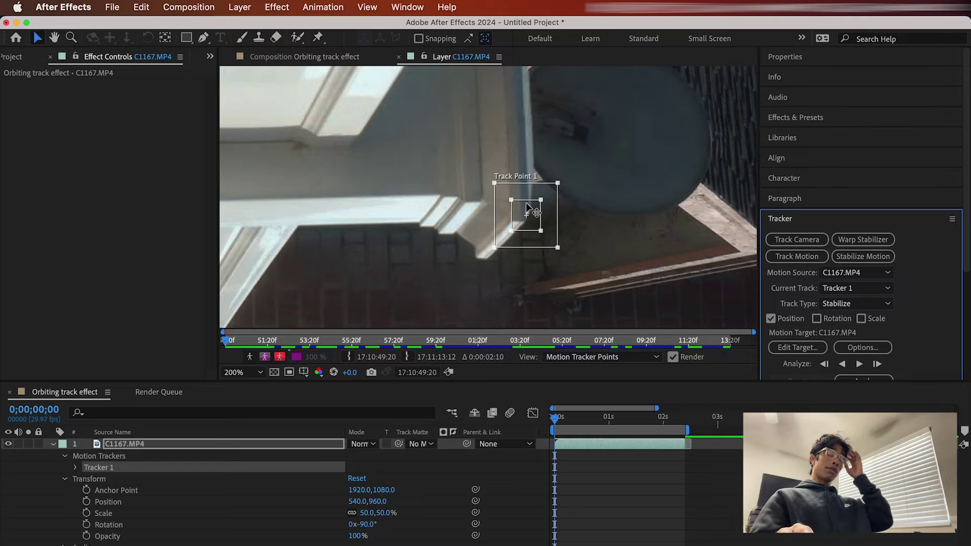
left_click_drag(539, 218, 539, 210)
left_click_drag(556, 247, 540, 225)
Step: Analyze the track point forward from the start of the clip, pausing at 0;00;00;09
scroll(936, 323, "down", 6)
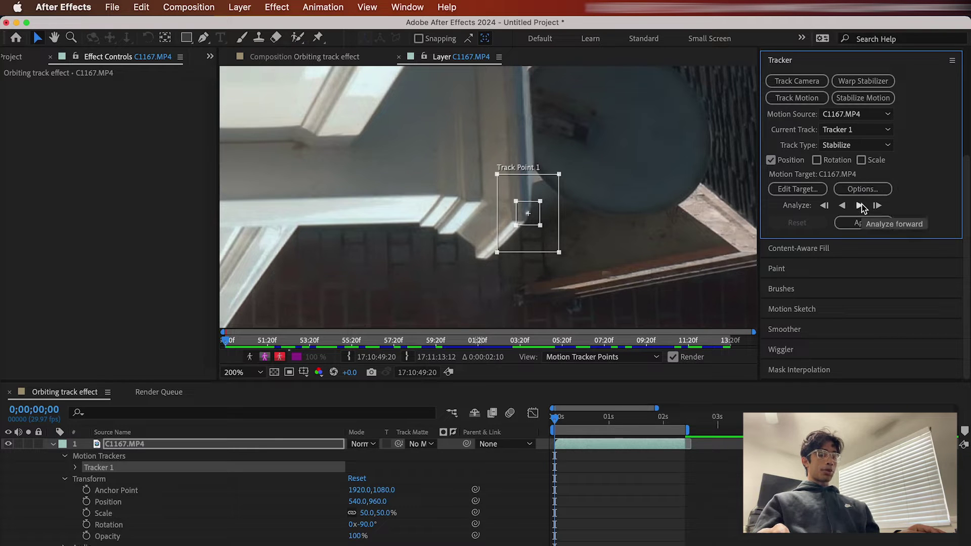
left_click(860, 206)
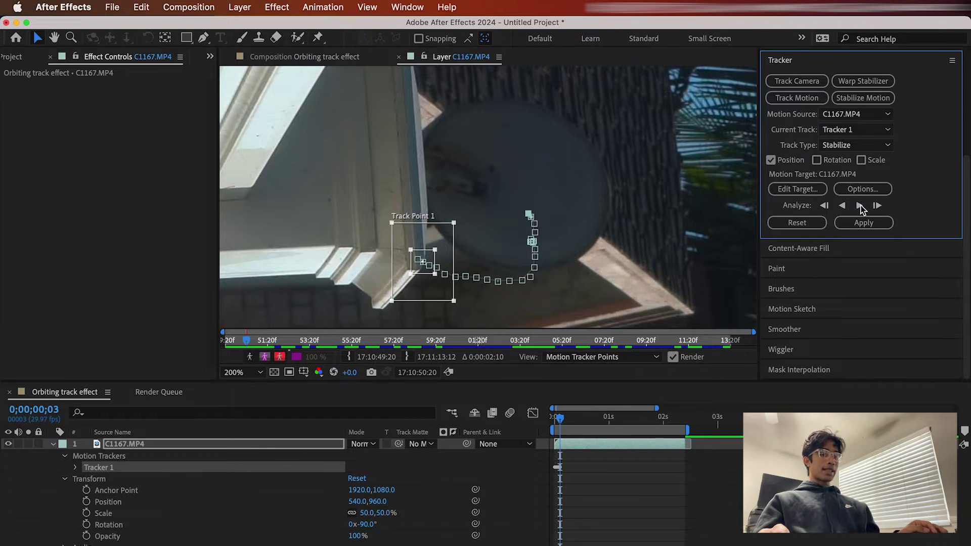
left_click(860, 205)
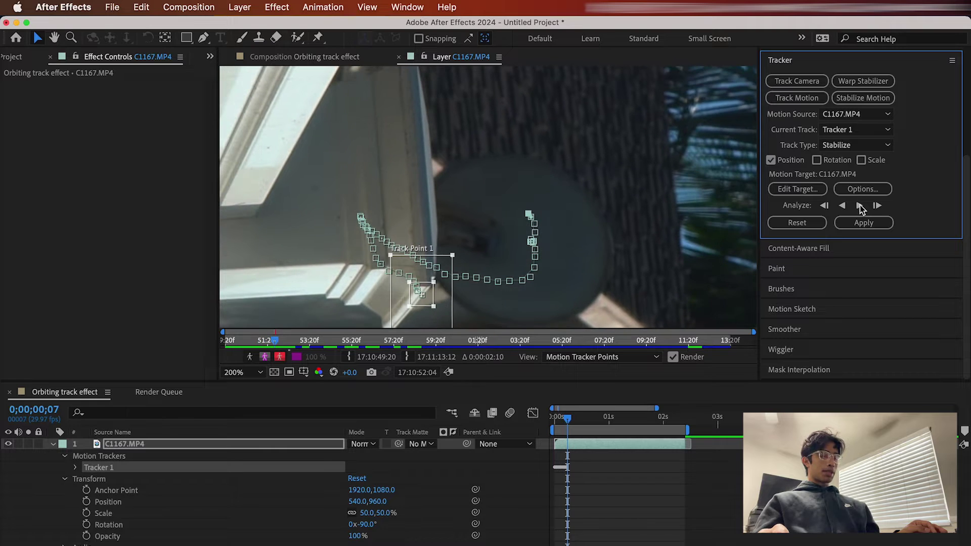
left_click(860, 205)
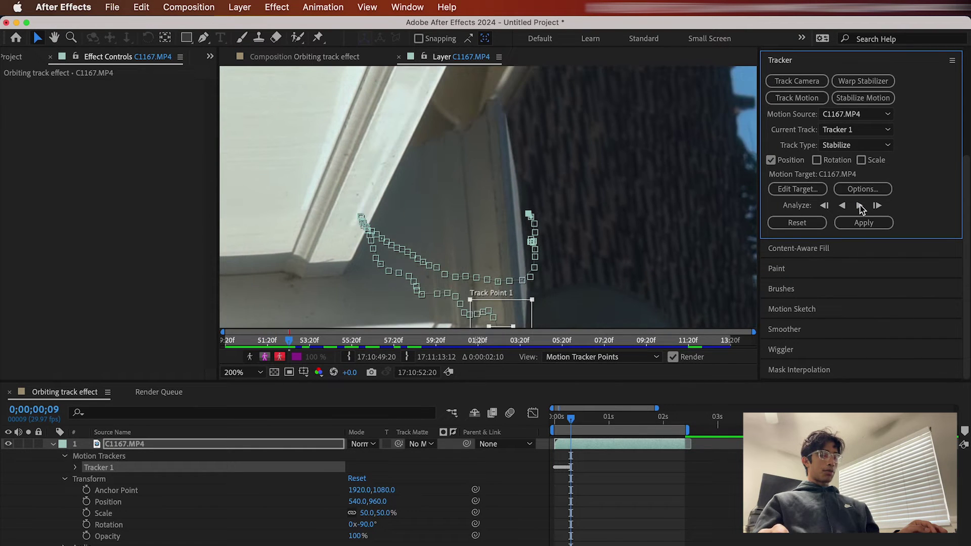
Step: Check the track point's placement and resume the forward analysis from 0;00;00;09, stopping at 0;00;01;09
key("comma")
key("period")
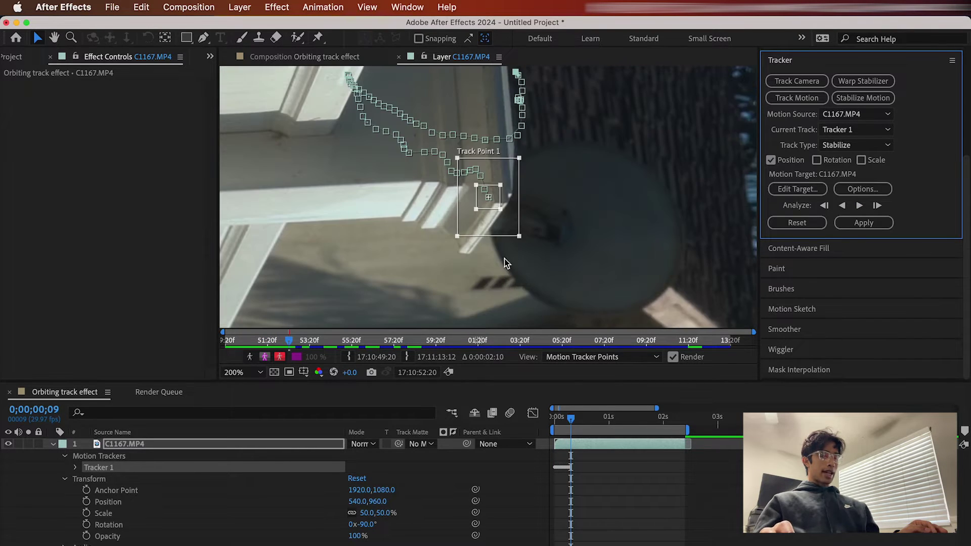
left_click(859, 206)
left_click(860, 205)
left_click(248, 373)
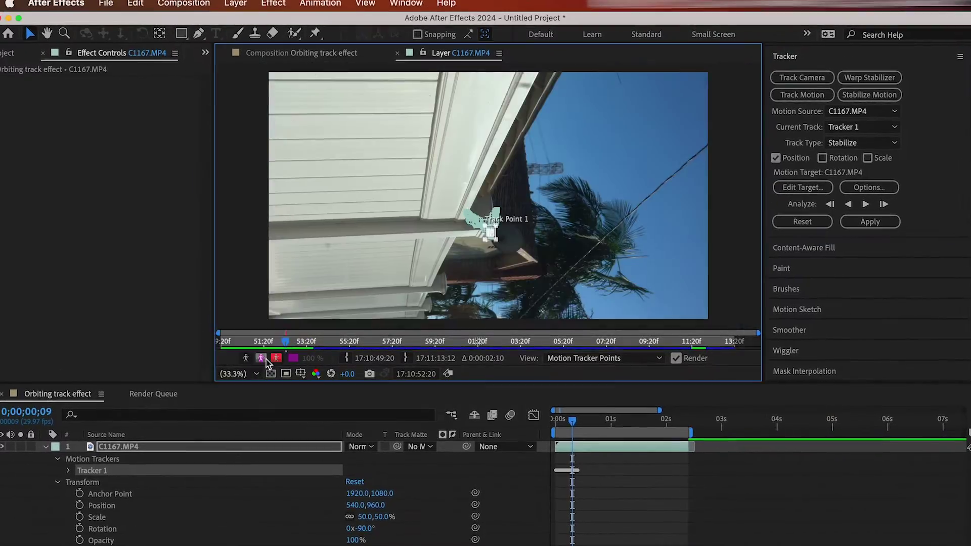
key("comma")
left_click(860, 205)
left_click(859, 205)
left_click(883, 200)
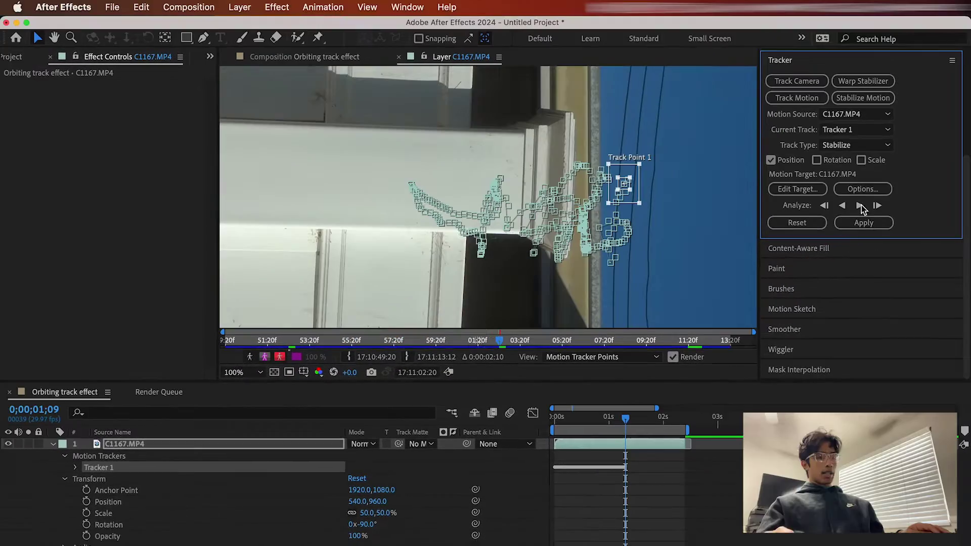
Step: Expand Track Point 1 under Tracker 1 and delete its tracking keyframes from 0;00;01;07 onward
left_click_drag(627, 422, 625, 427)
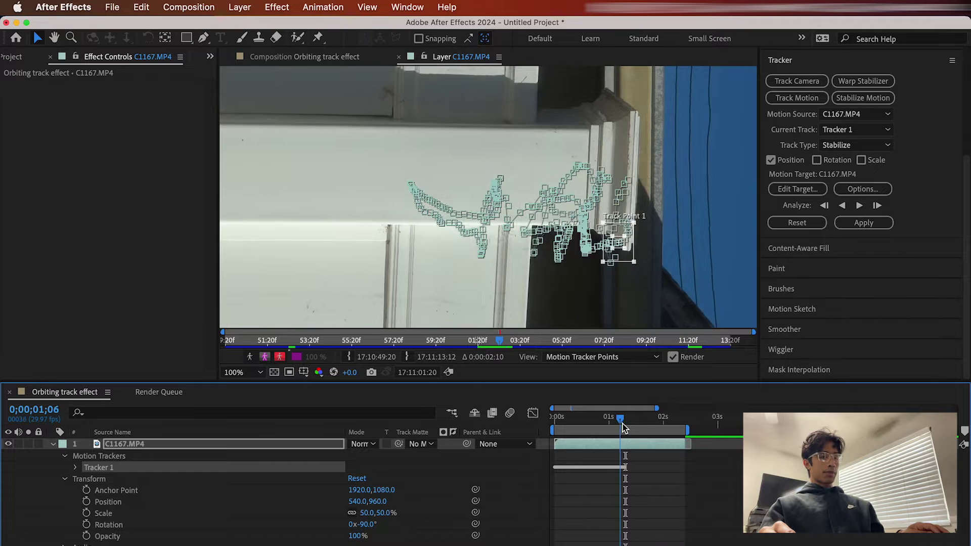
left_click(642, 457)
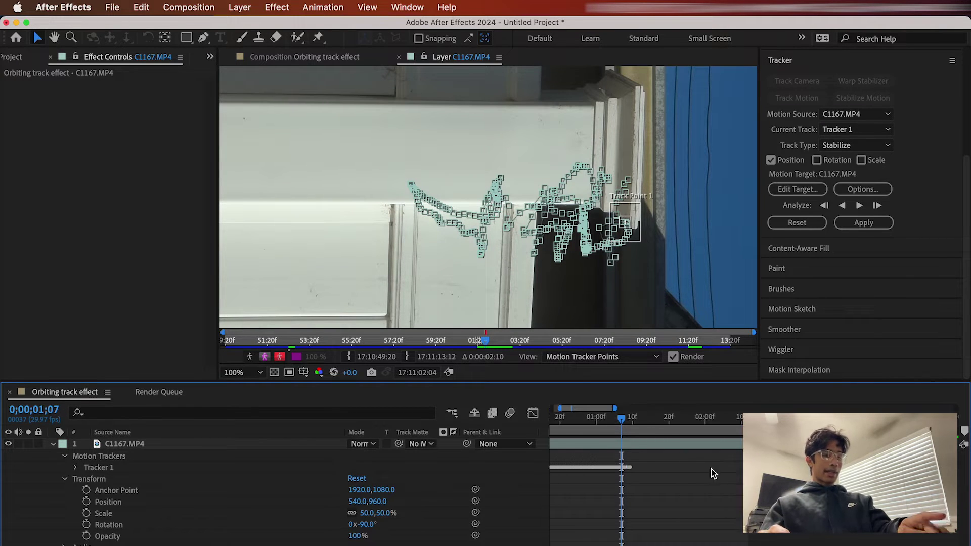
key("semicolon")
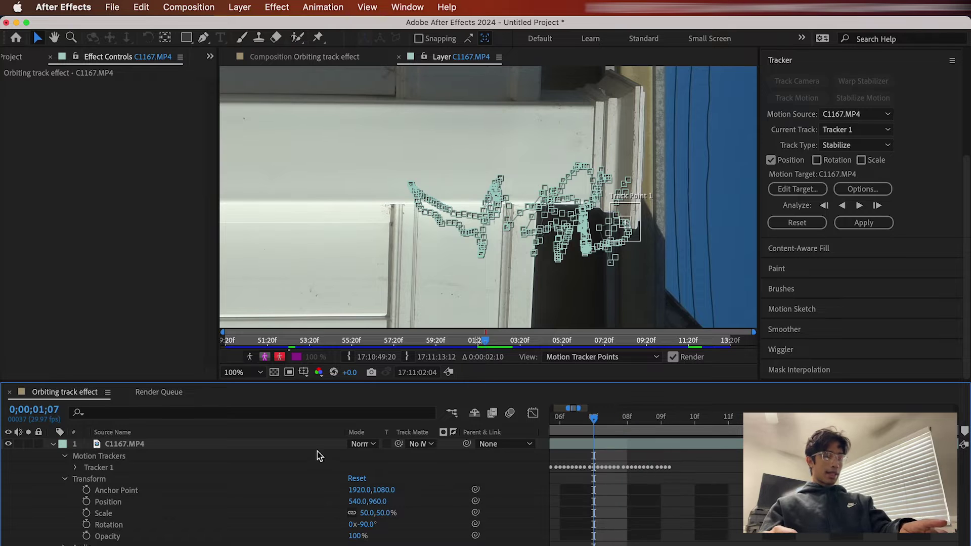
left_click(76, 468)
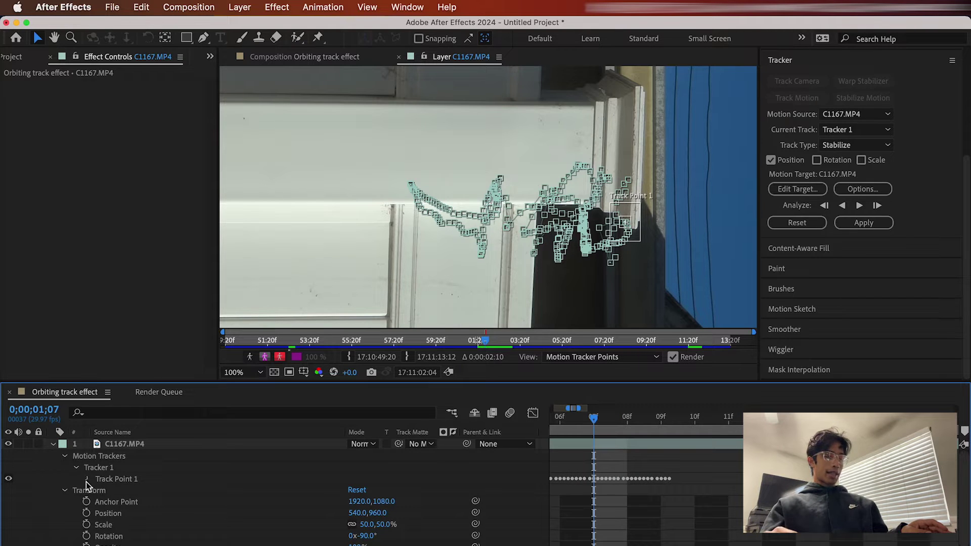
left_click(86, 480)
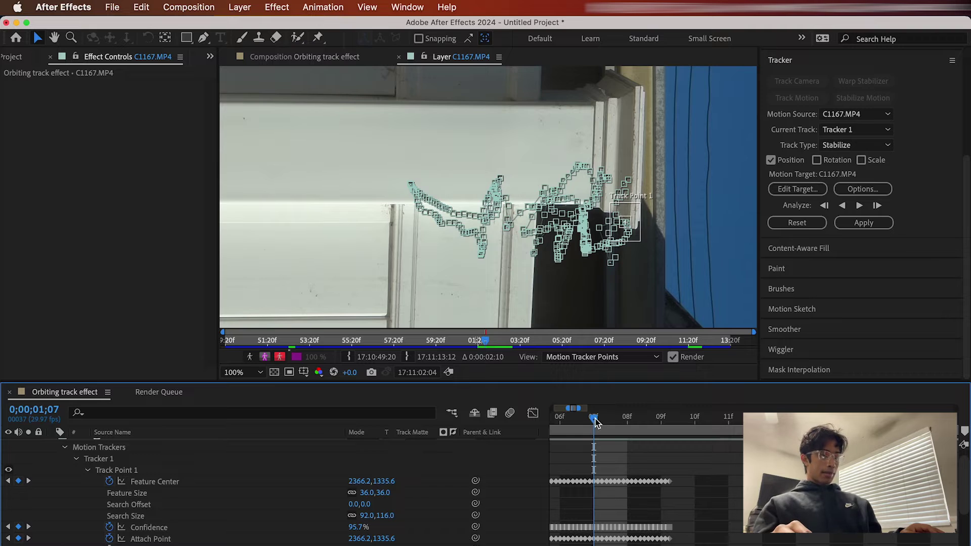
mouse_move(609, 419)
left_mouse_down()
mouse_move(620, 420)
mouse_move(607, 419)
left_mouse_up()
left_click_drag(721, 461, 595, 545)
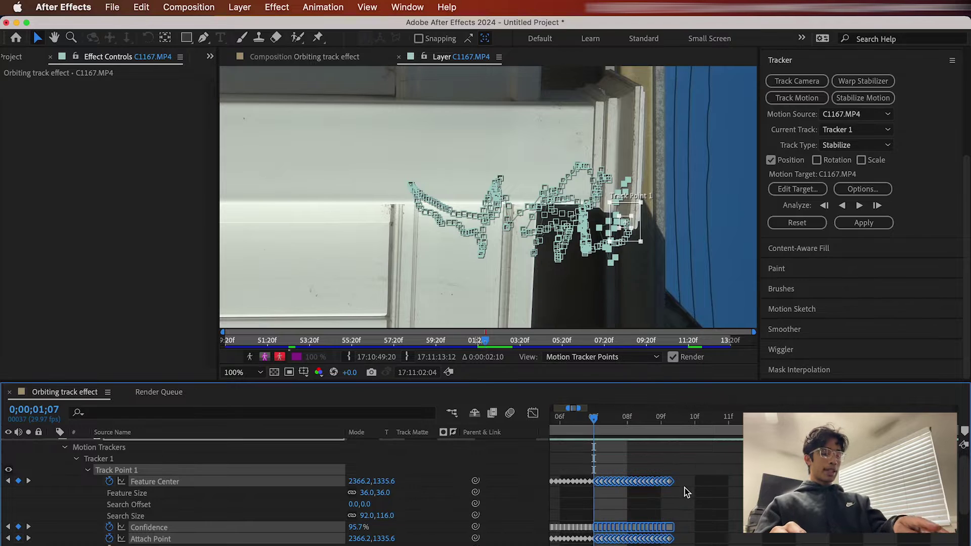
key("Delete")
Step: Try moving Track Point 1 back toward the beam corner at 0;00;01;07 and analyzing forward from there
left_click(647, 226)
key("period")
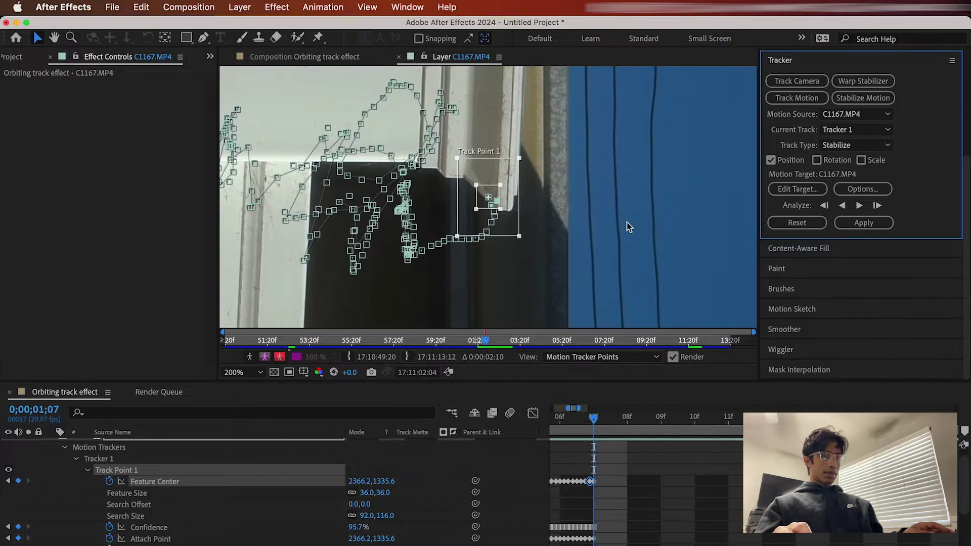
left_click_drag(487, 194, 508, 181)
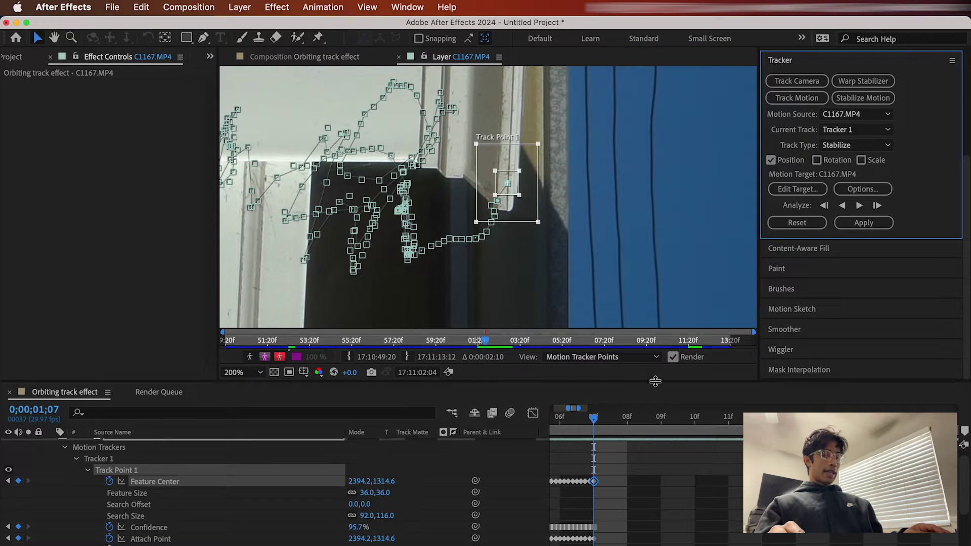
left_click(859, 205)
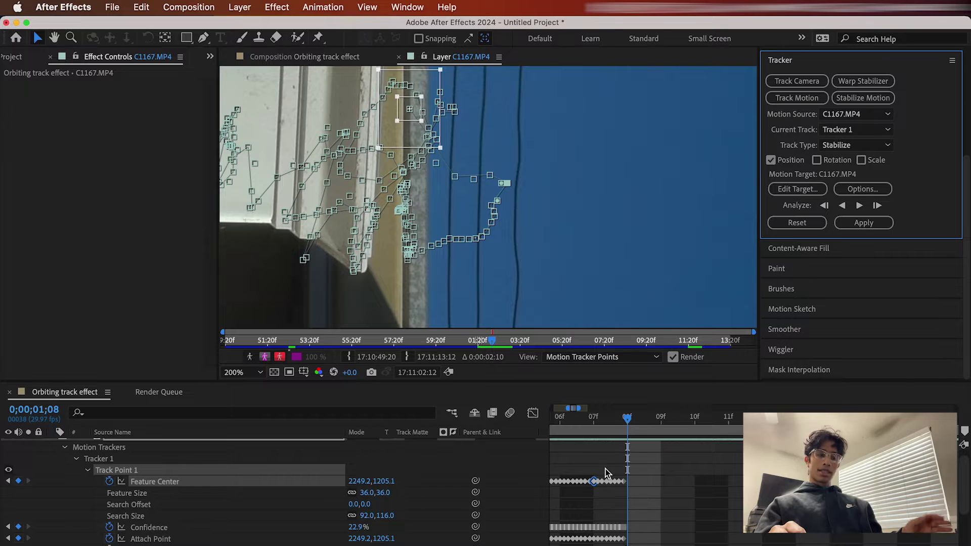
key("super+z")
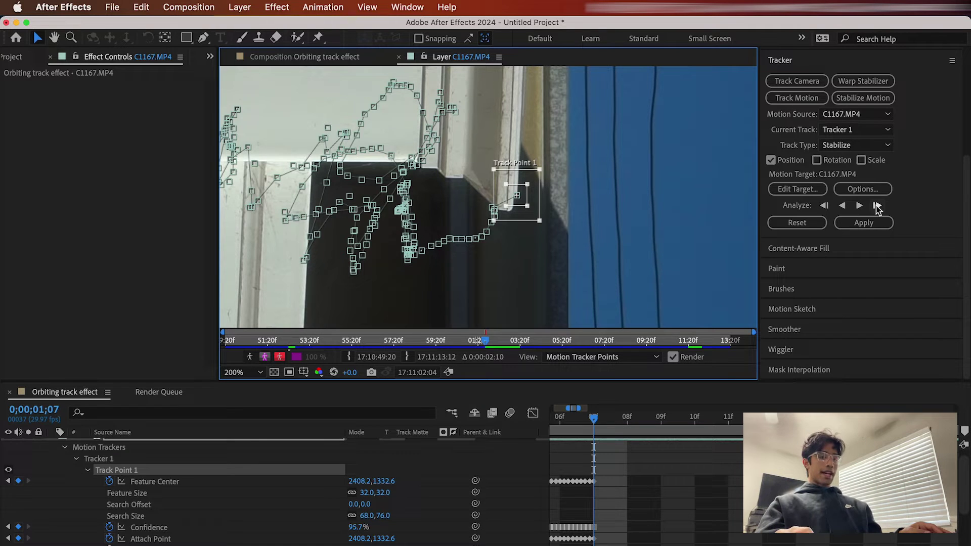
Step: Analyze one frame forward at 0;00;01;07, and reposition Track Point 1 by hand on the beam corner at 0;00;01;08
left_click(877, 206)
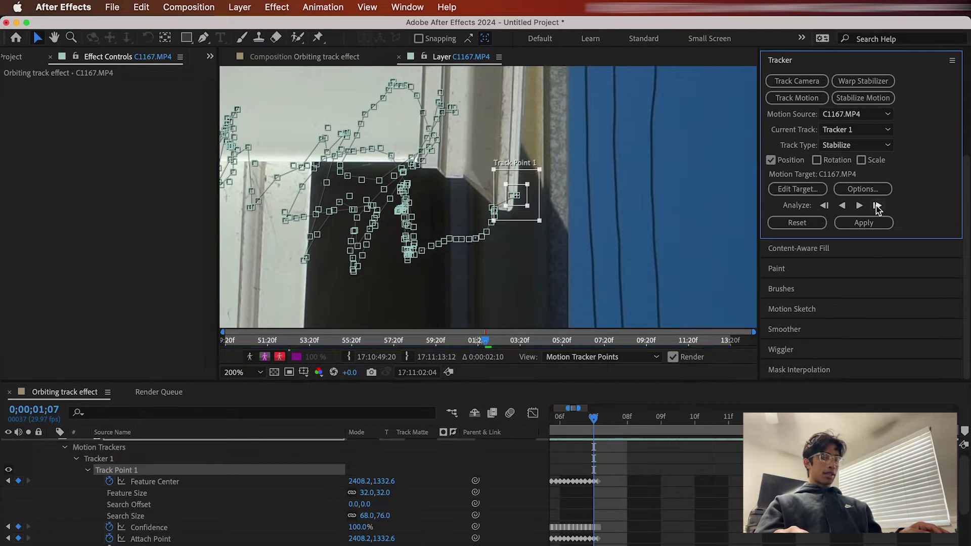
left_click(598, 424)
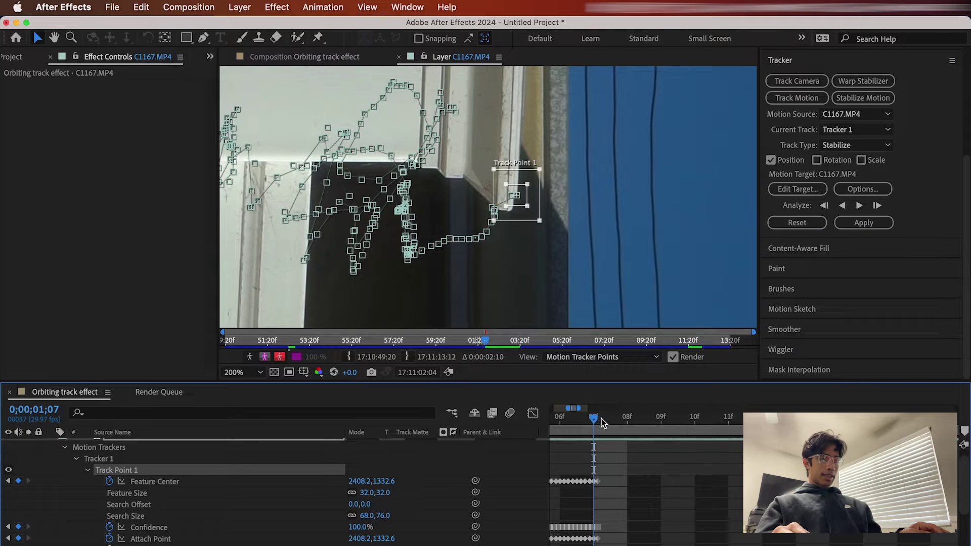
key("Page_Down")
left_click_drag(514, 196, 369, 247)
left_click_drag(629, 422, 608, 419)
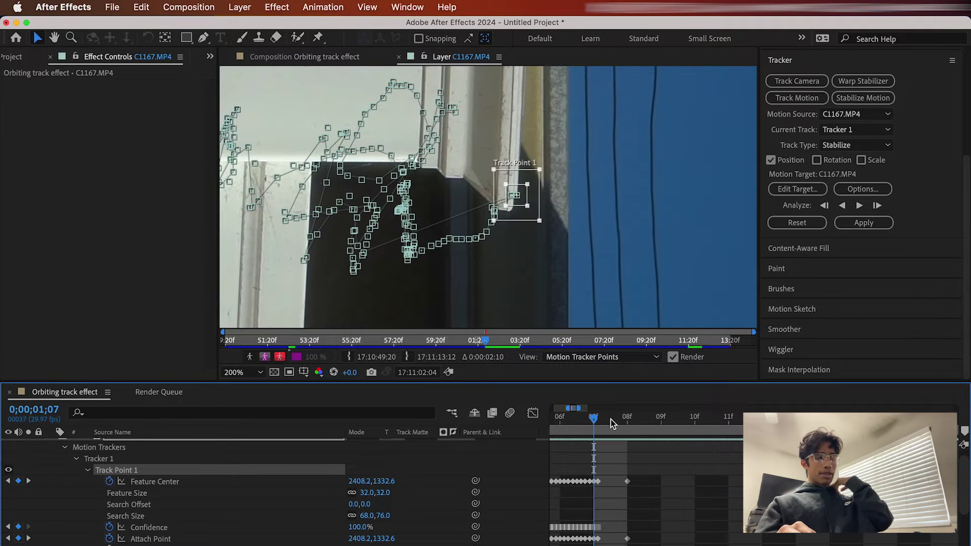
left_click(614, 420)
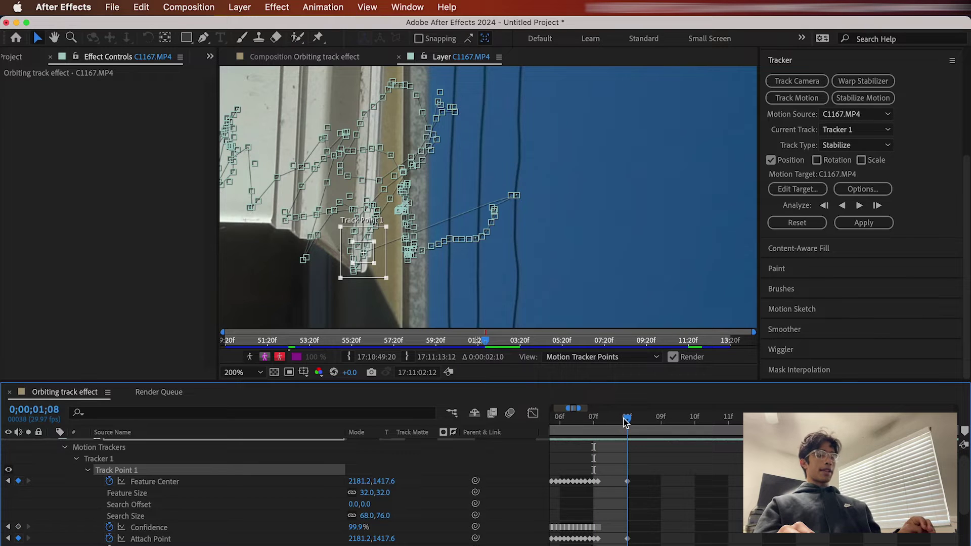
left_click(646, 418)
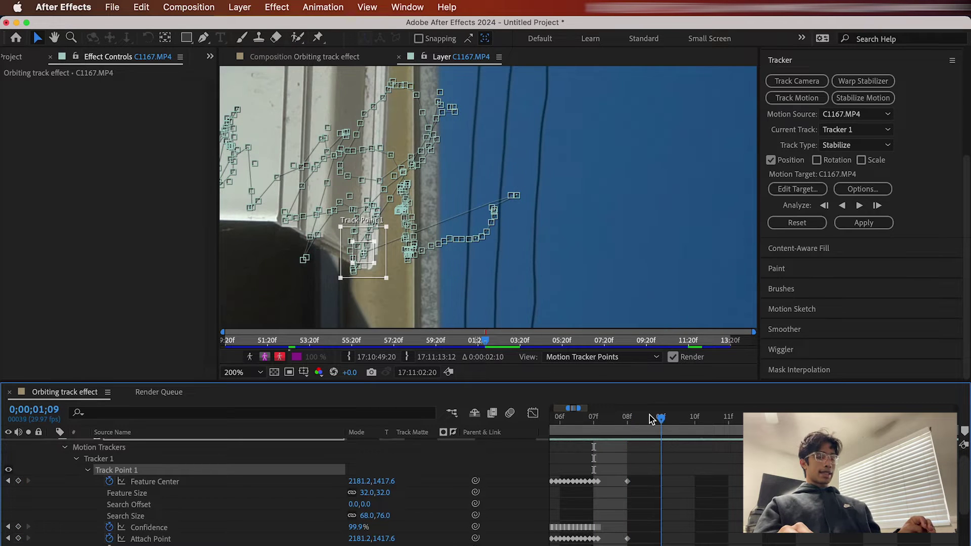
Step: Analyze the track forward from 0;00;01;09 to the end of the clip, pausing at 0;00;01;14 to check it
left_click(860, 205)
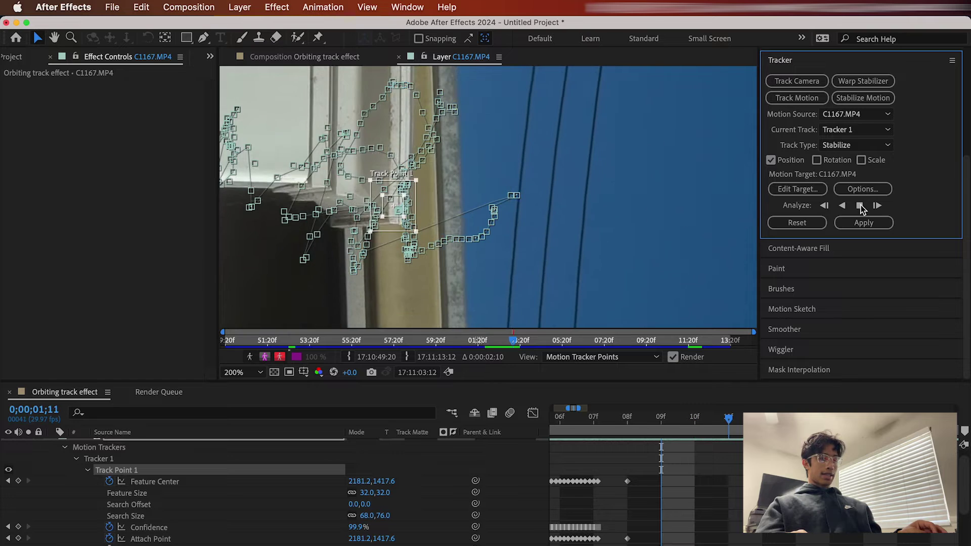
left_click(861, 205)
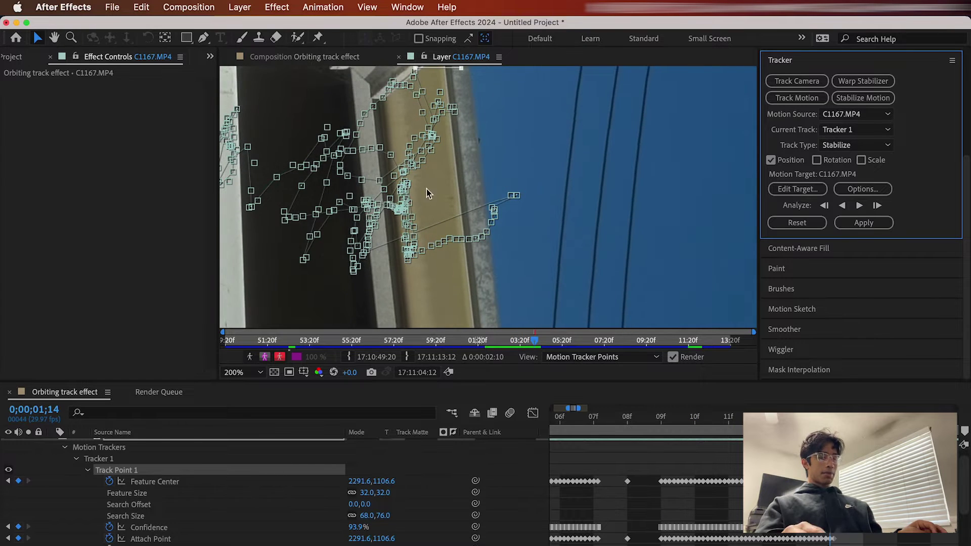
scroll(441, 209, "down", 1)
scroll(457, 204, "down", 1)
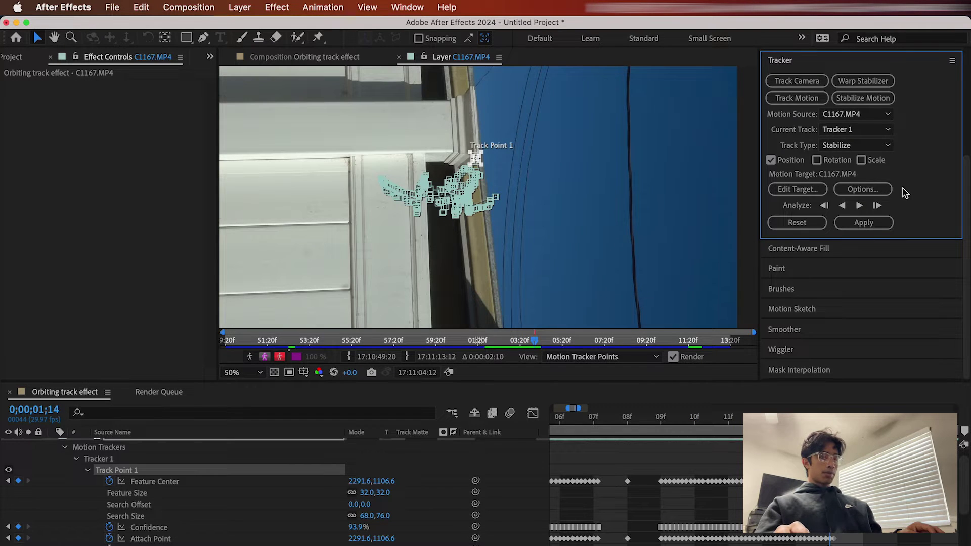
left_click(860, 206)
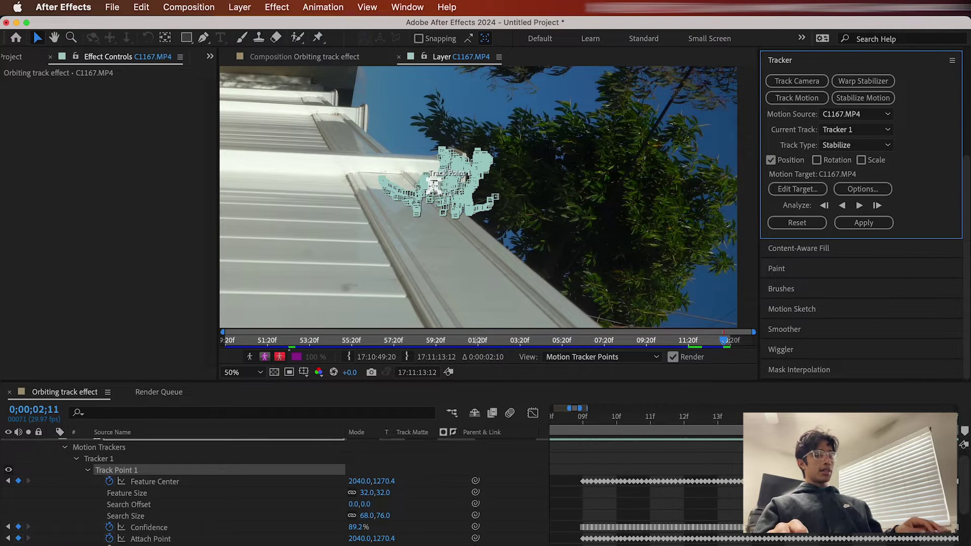
Step: Scrub to 0;00;02;09 near the end of the clip to check the completed track
key("minus")
key("minus")
key("minus")
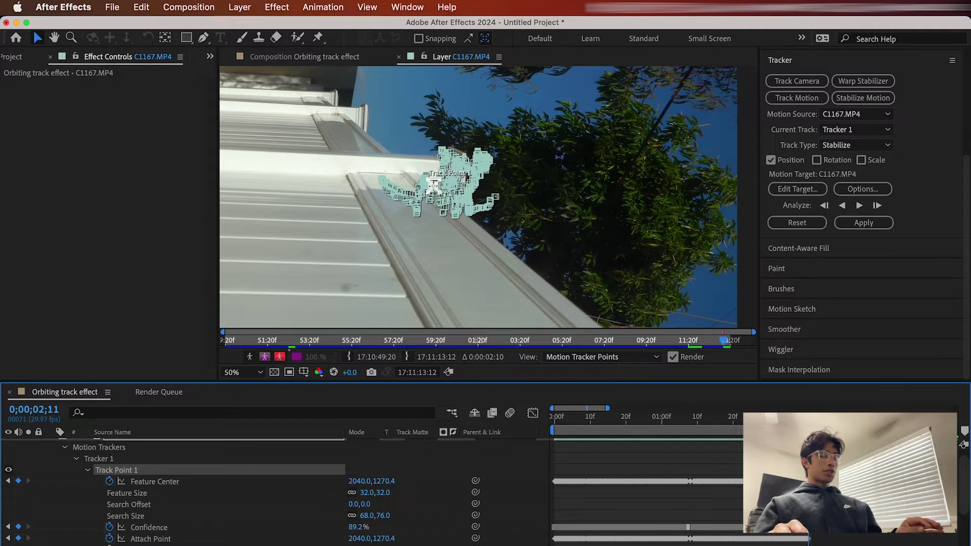
left_click_drag(658, 430, 781, 433)
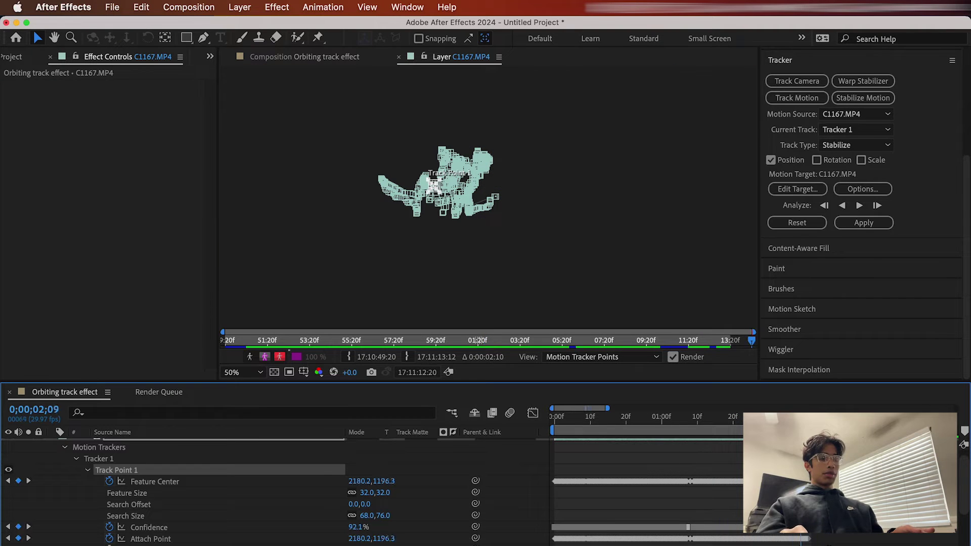
Step: Apply the stabilizing track to C1167.MP4 with the apply dimensions set to X and Y
left_click(853, 225)
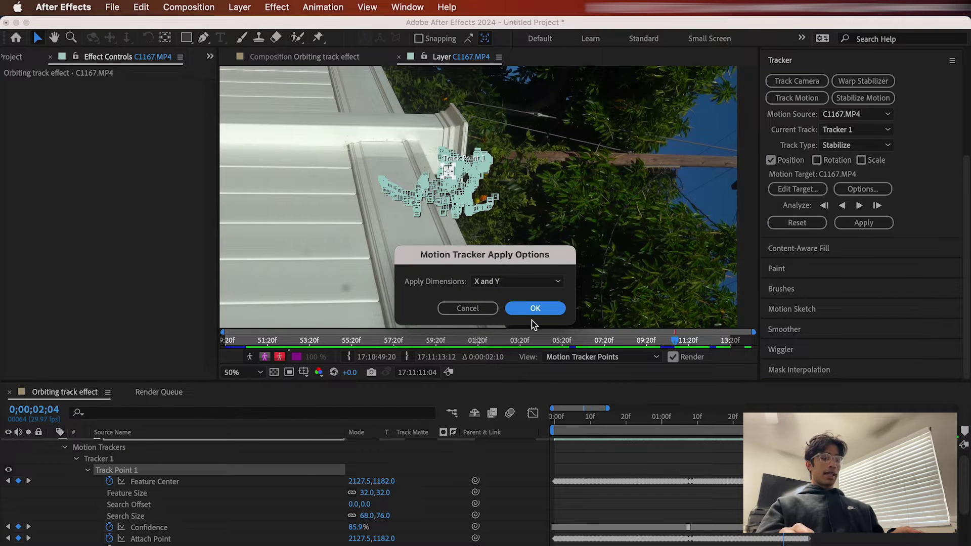
left_click(503, 279)
left_click(506, 295)
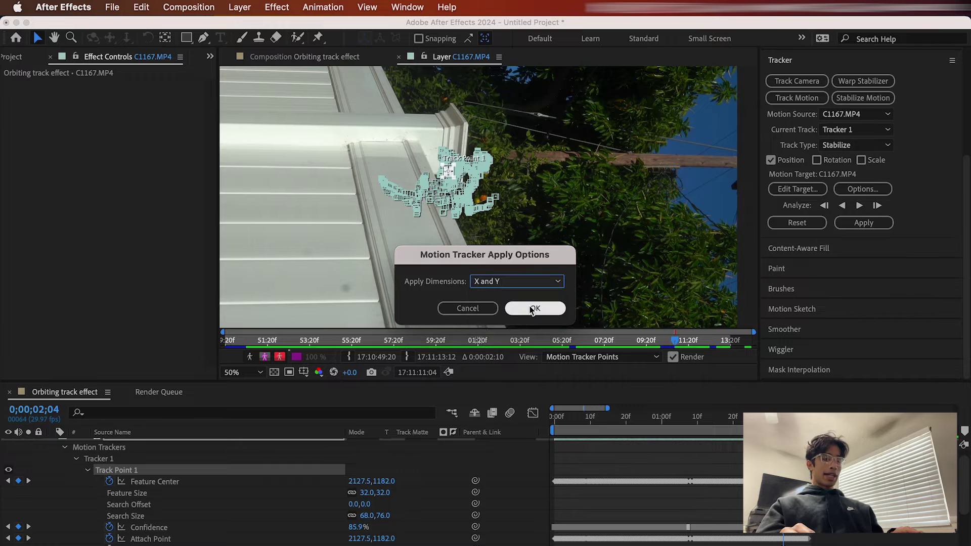
left_click(528, 309)
Step: Play back the stabilized composition from the start to check that the tracked corner stays fixed
key("space")
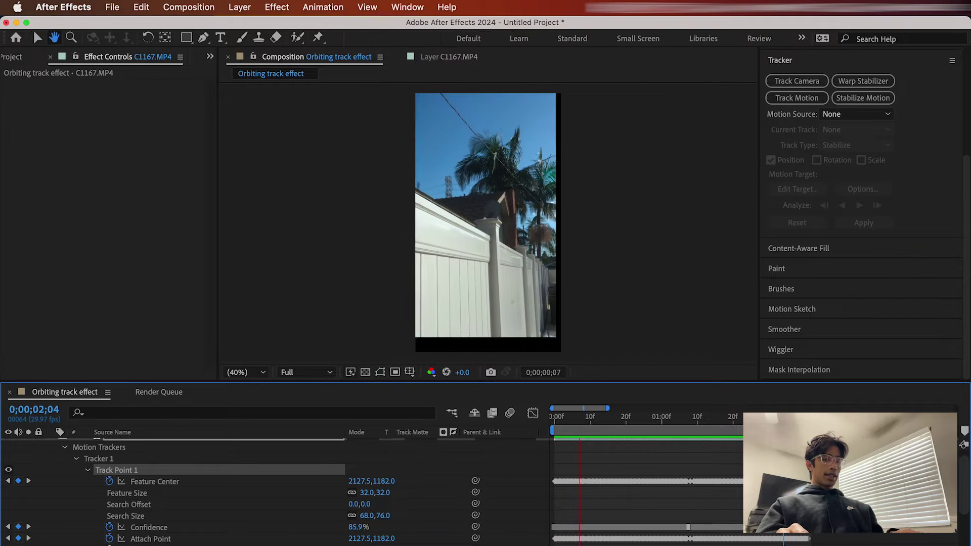
key("space")
key("space")
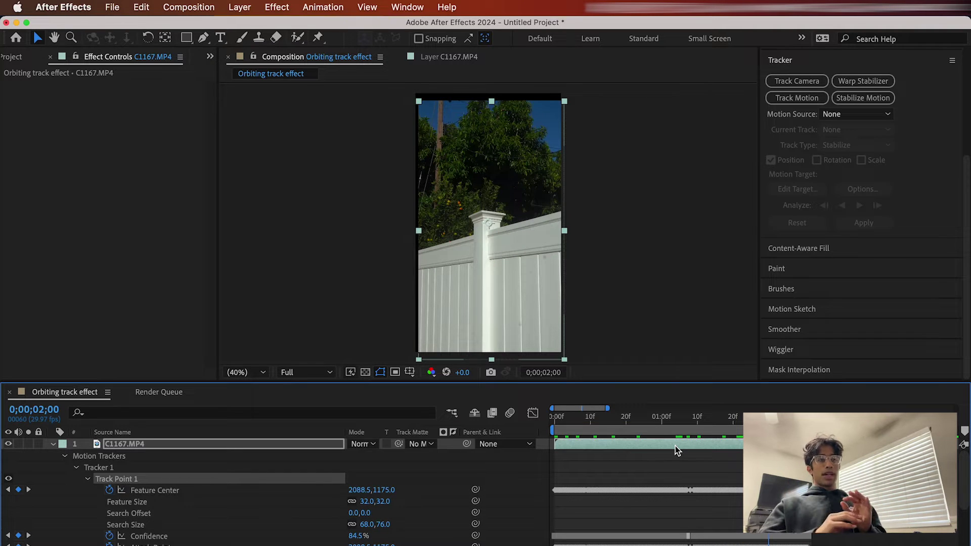
key("Home")
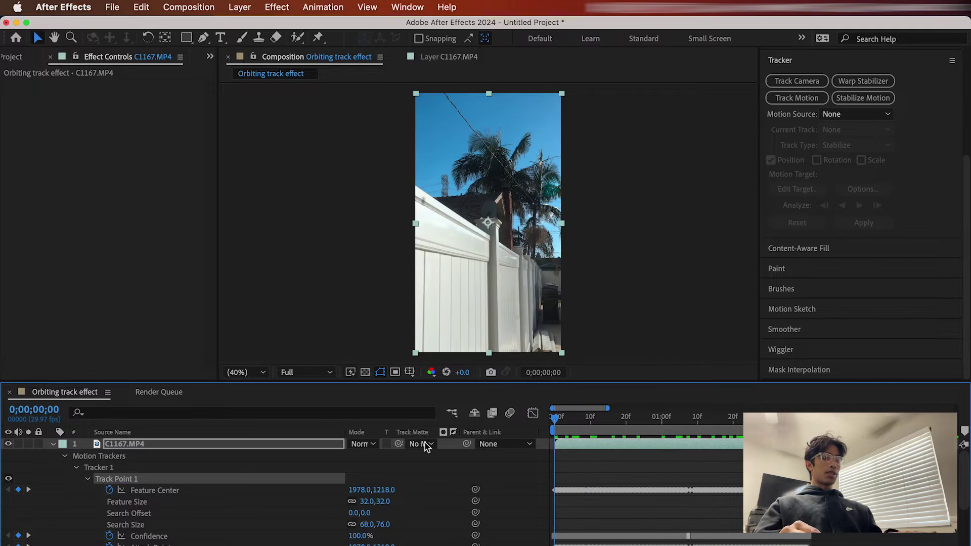
key("space")
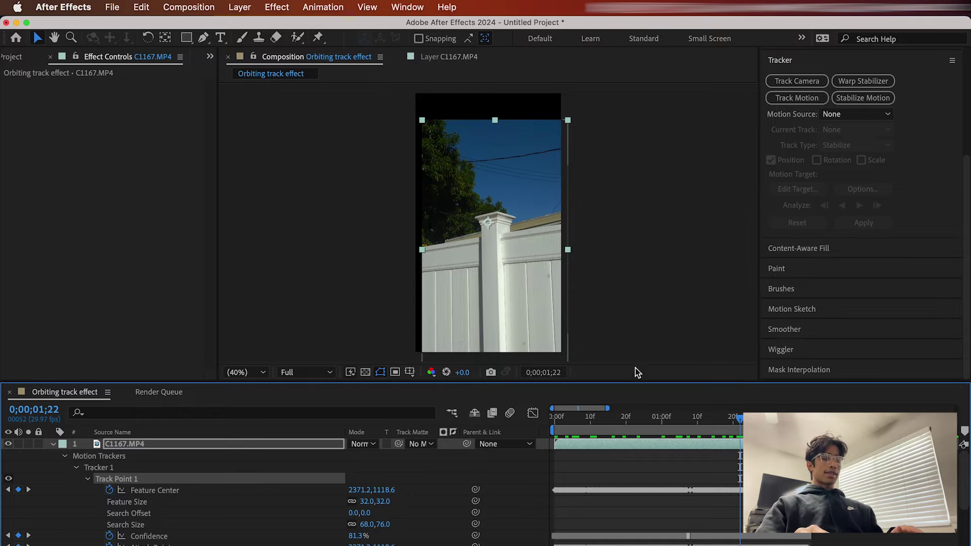
key("space")
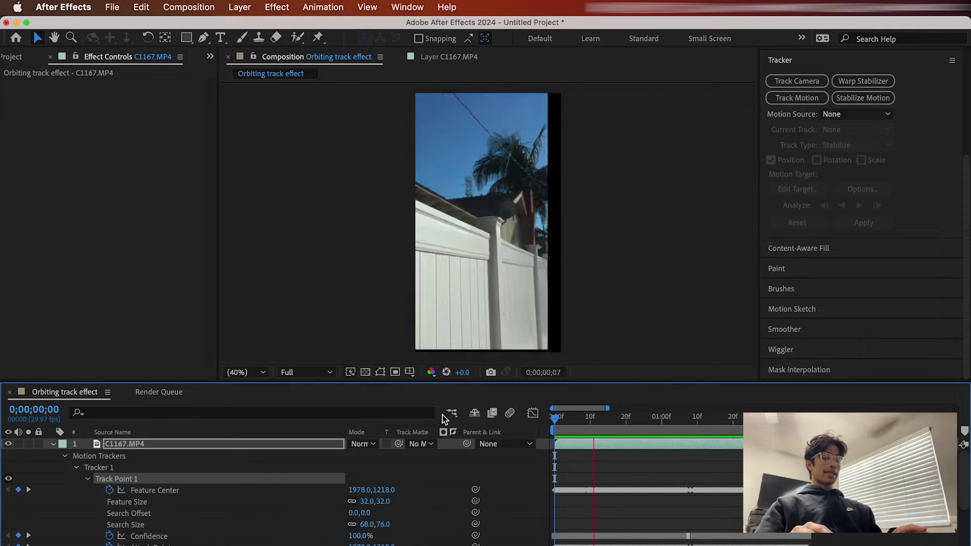
Step: Scale up the C1167.MP4 layer until it covers the black borders around the frame, and preview it
left_click(679, 447)
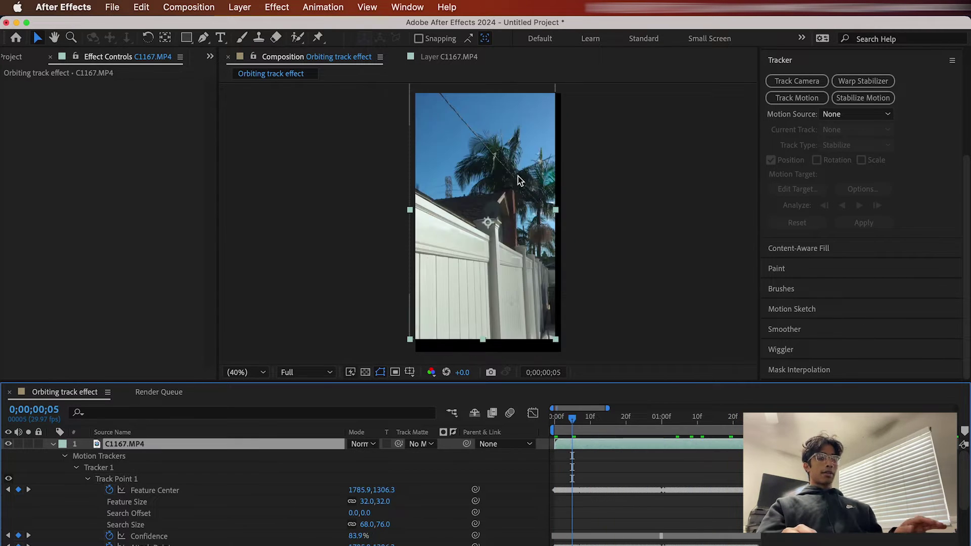
left_click_drag(557, 214, 608, 200)
key("space")
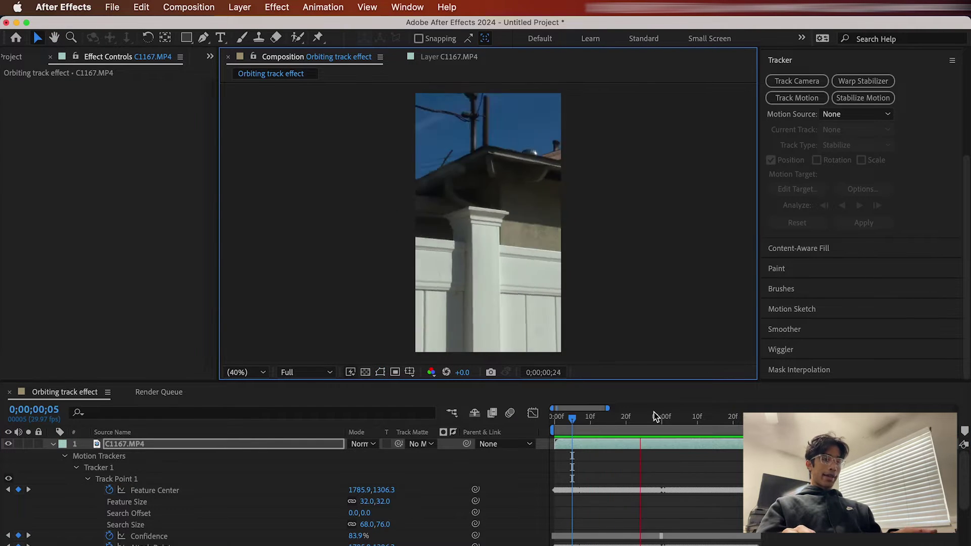
key("space")
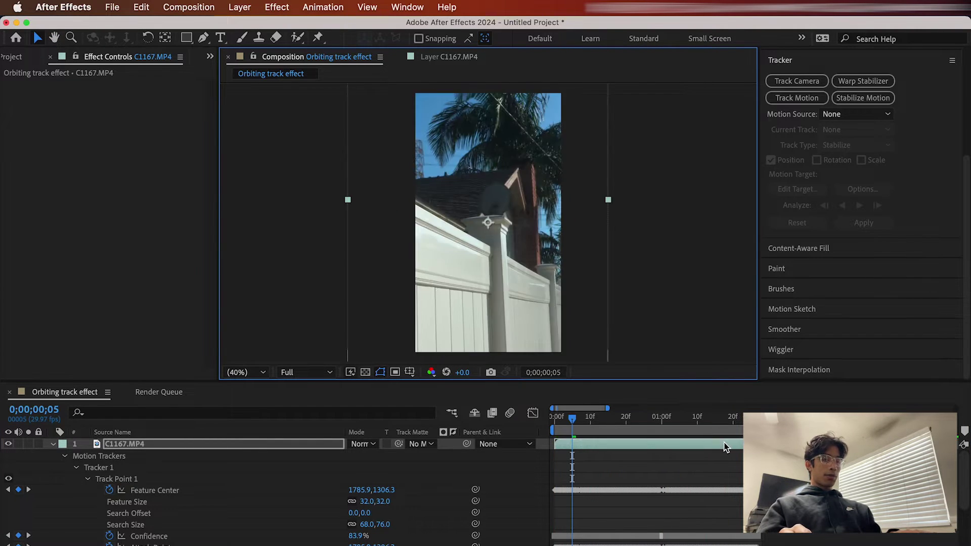
key("space")
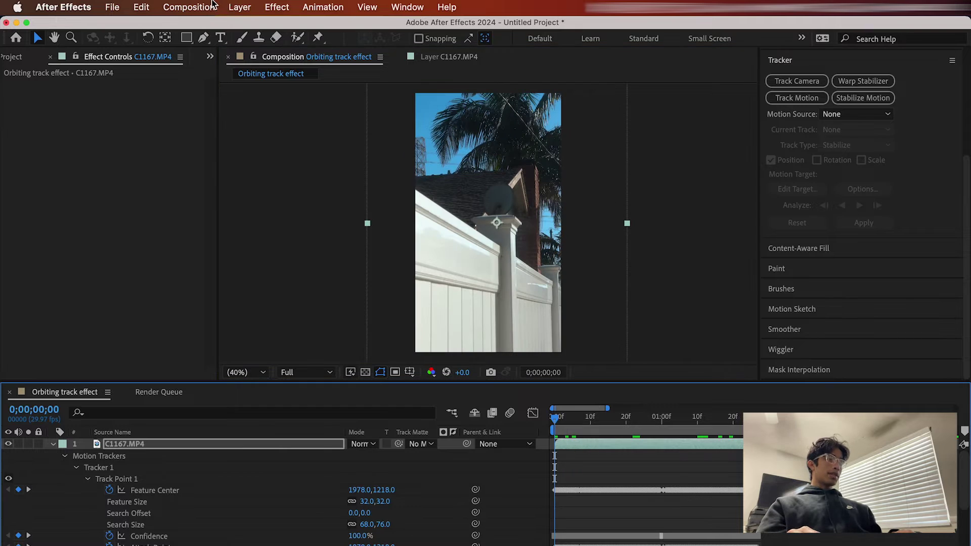
Step: Add a new adjustment layer above C1167.MP4 in the Orbiting track effect composition
left_click(234, 6)
mouse_move(253, 27)
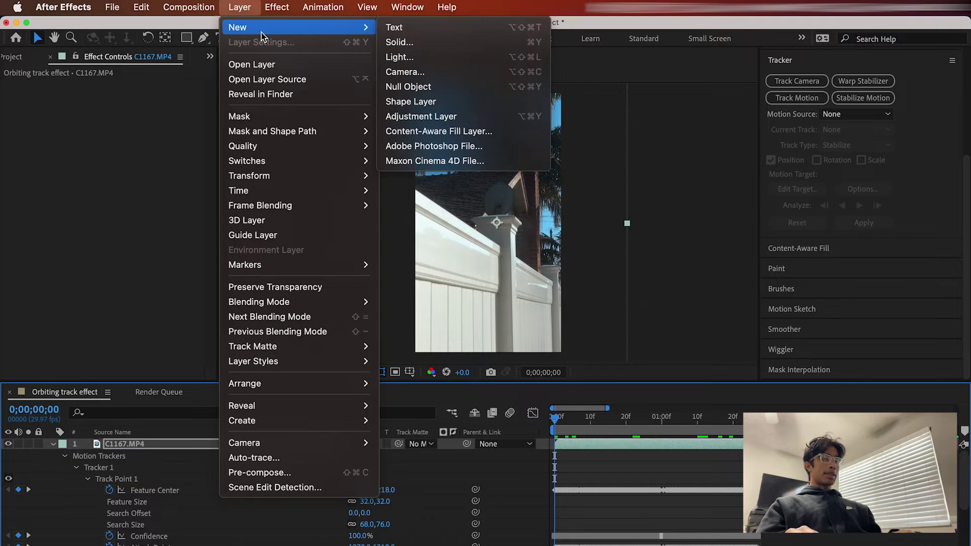
left_click(438, 119)
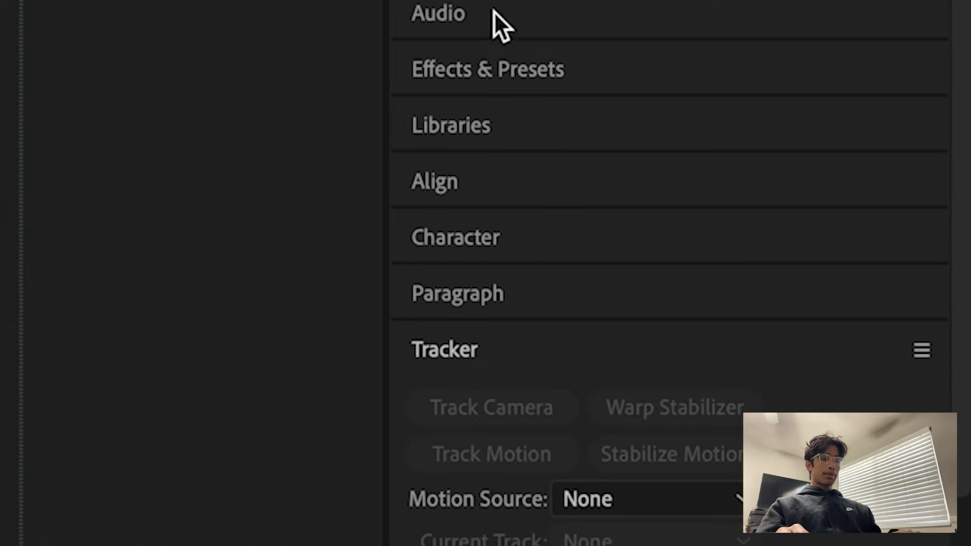
Step: Find the Directional Blur effect and apply it to the adjustment layer
left_click(493, 70)
left_click(478, 127)
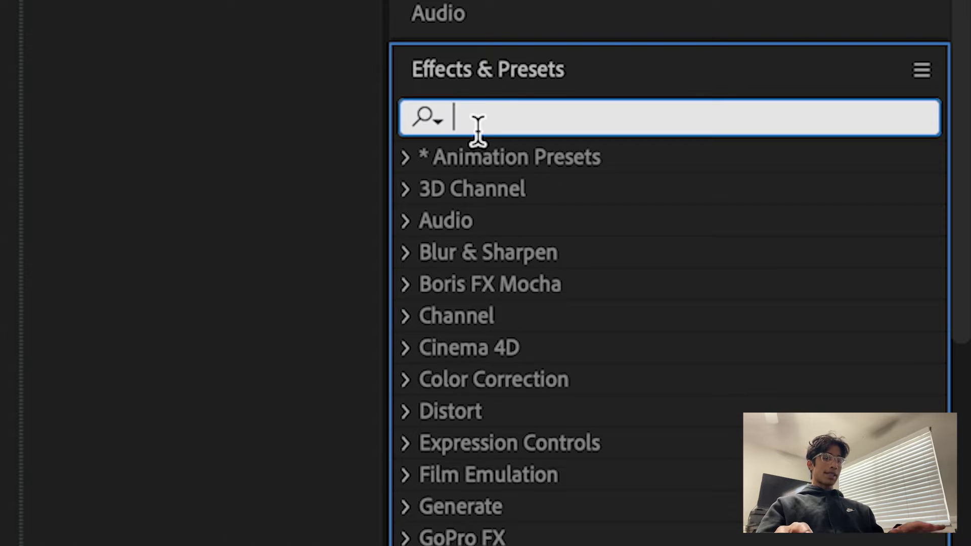
type("directio")
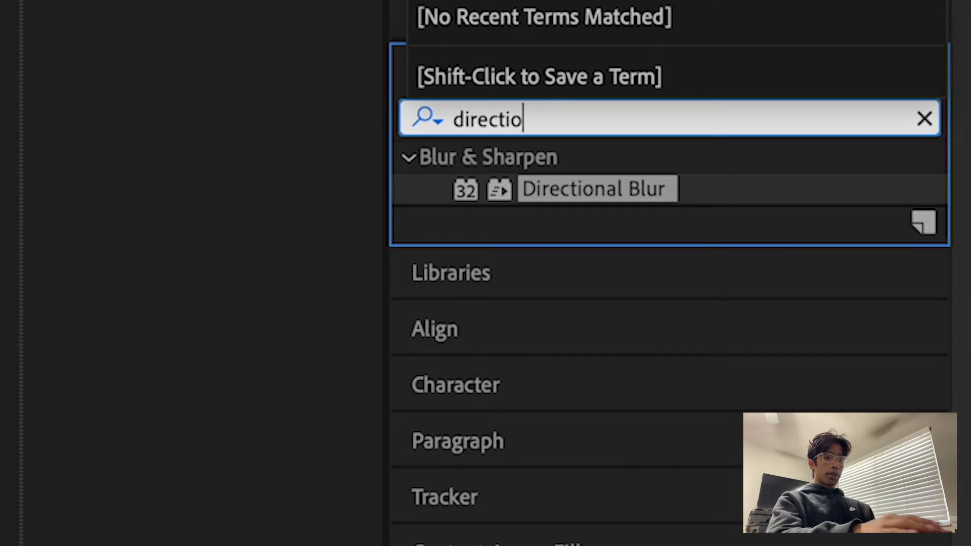
left_click_drag(593, 186, 636, 447)
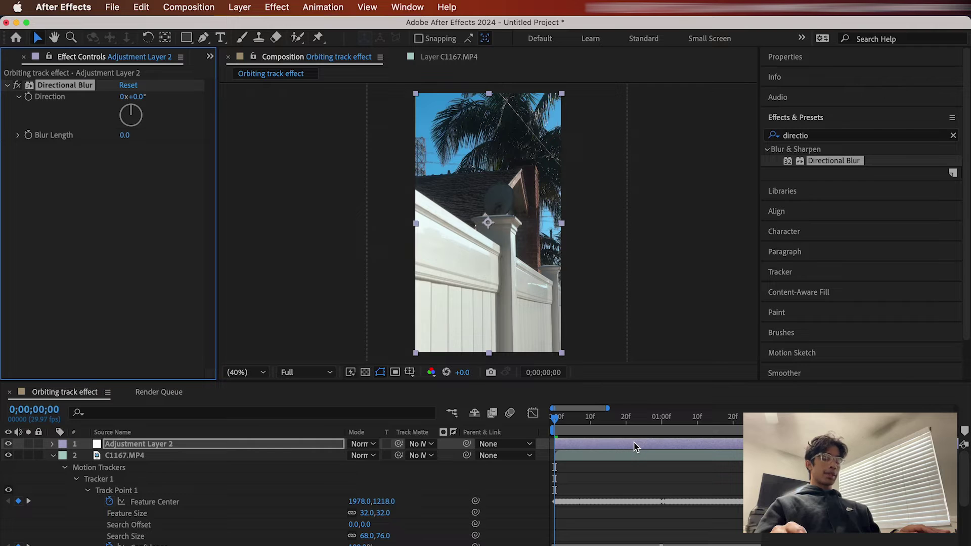
Step: Expand the adjustment layer's Directional Blur properties and set a Blur Length keyframe of 0.0 at 0;00;00;00
left_click(52, 444)
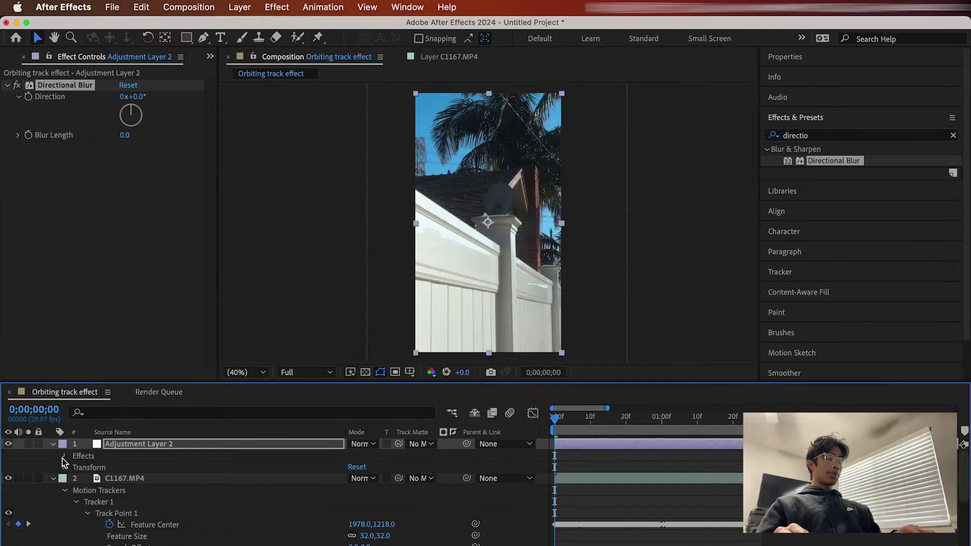
left_click(64, 456)
left_click(75, 468)
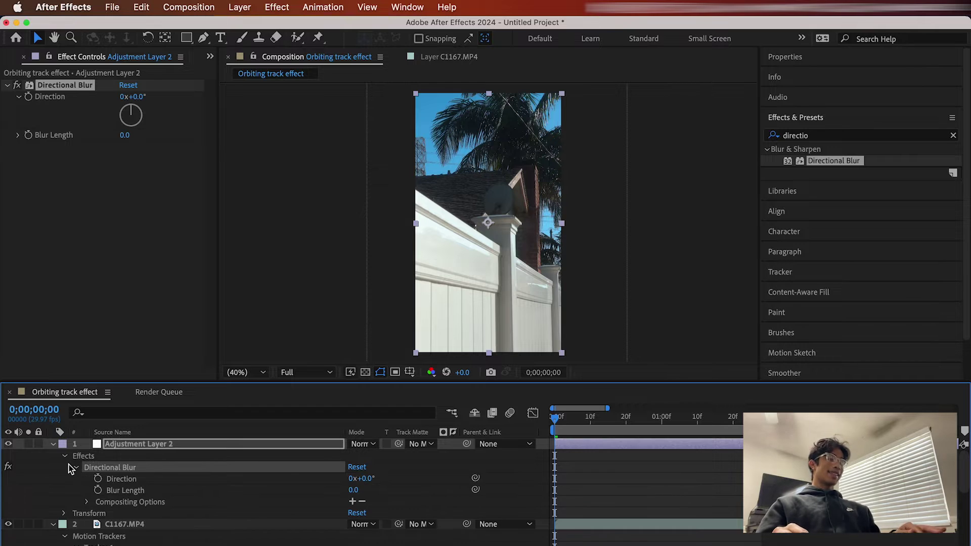
left_click(98, 490)
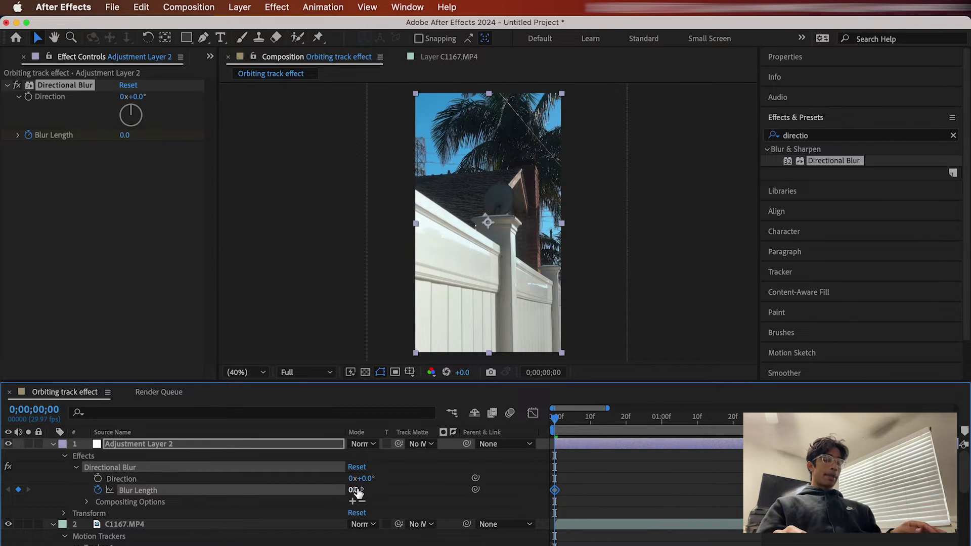
Step: Keyframe the Blur Length at 83.0 at 0;00;01;09 and set the blur Direction to 90°
left_click_drag(563, 423, 697, 423)
left_click_drag(355, 494, 698, 478)
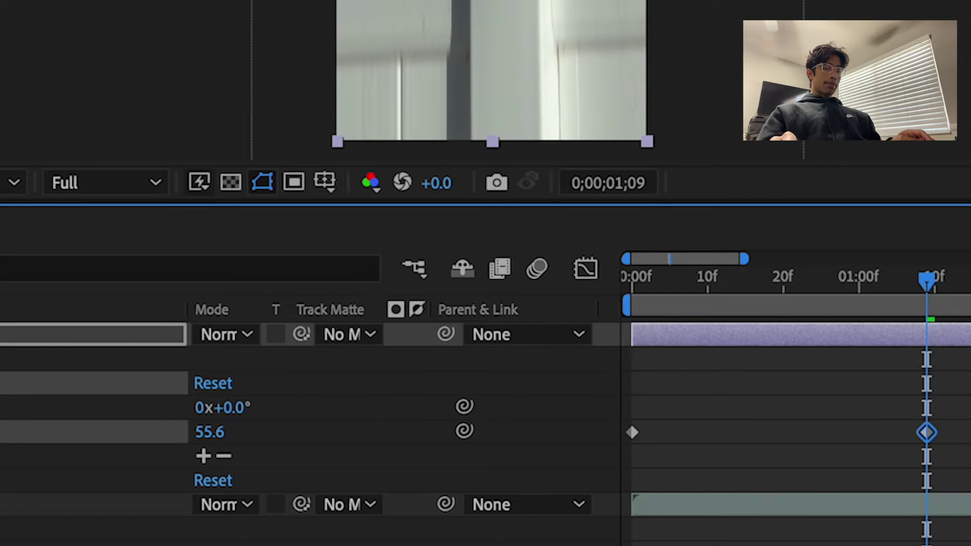
left_click_drag(210, 431, 323, 419)
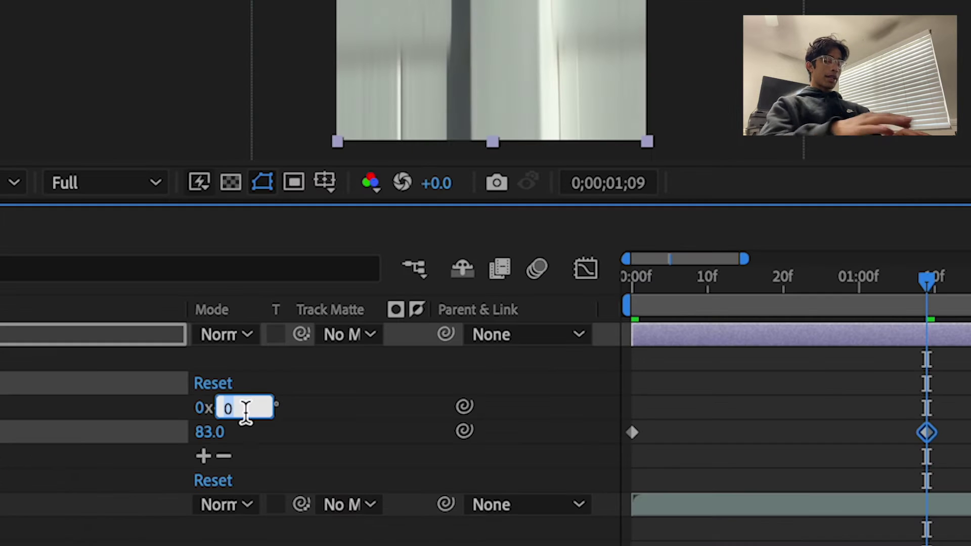
type("90")
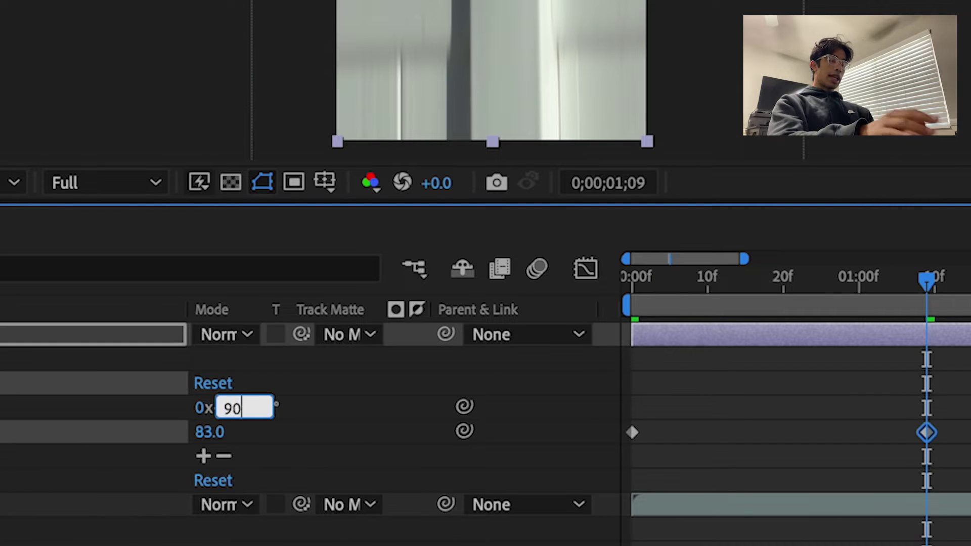
key("Return")
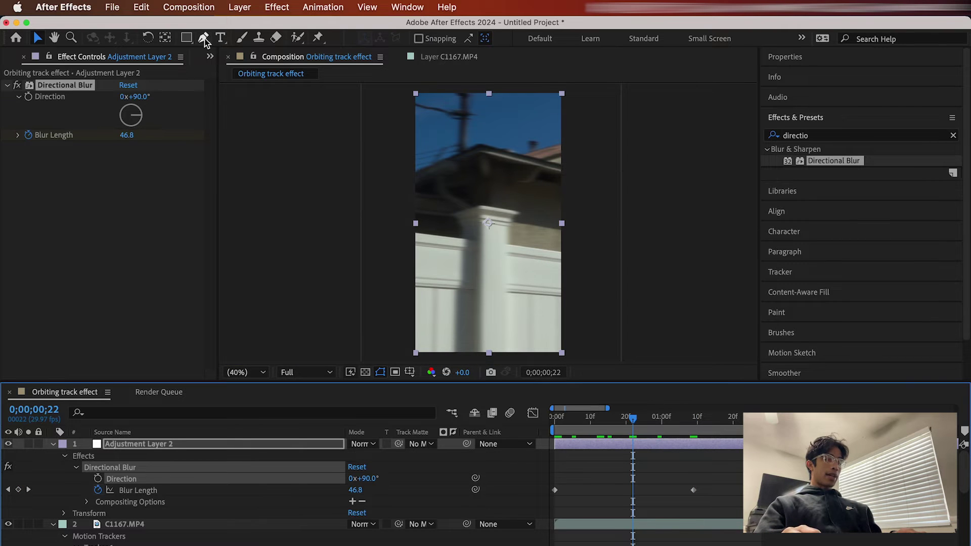
Step: Draw a closed curved Pen mask around the fence post on the adjustment layer at 0;00;00;22
left_click(203, 39)
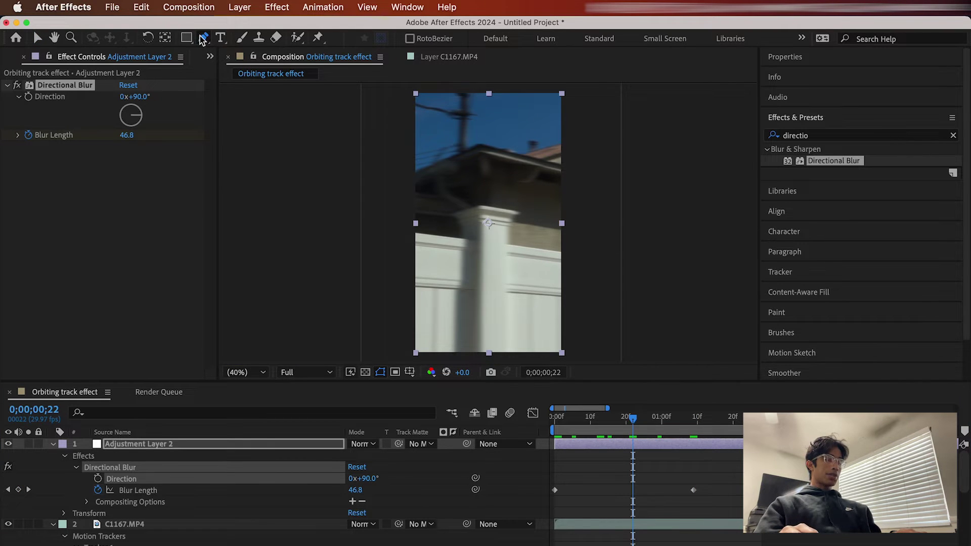
left_click(174, 448)
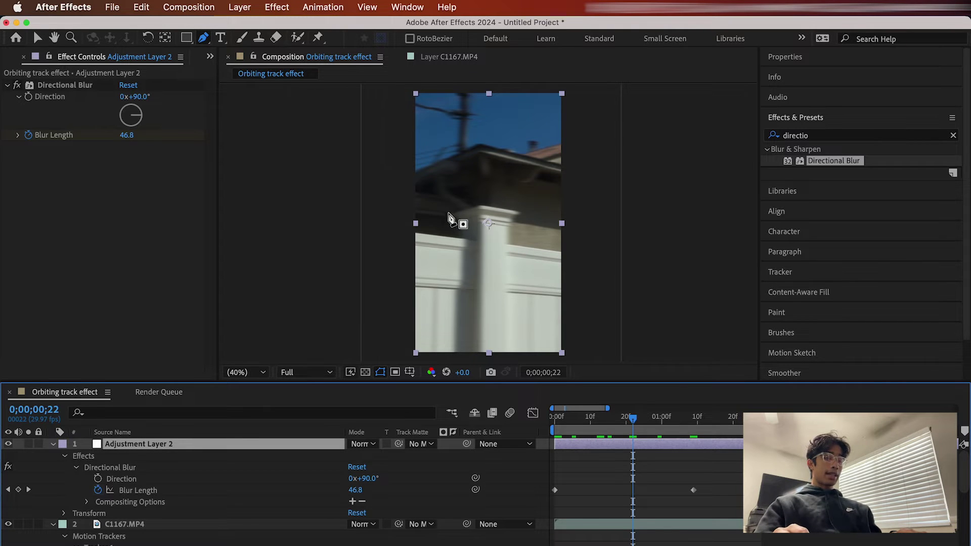
left_click(445, 216)
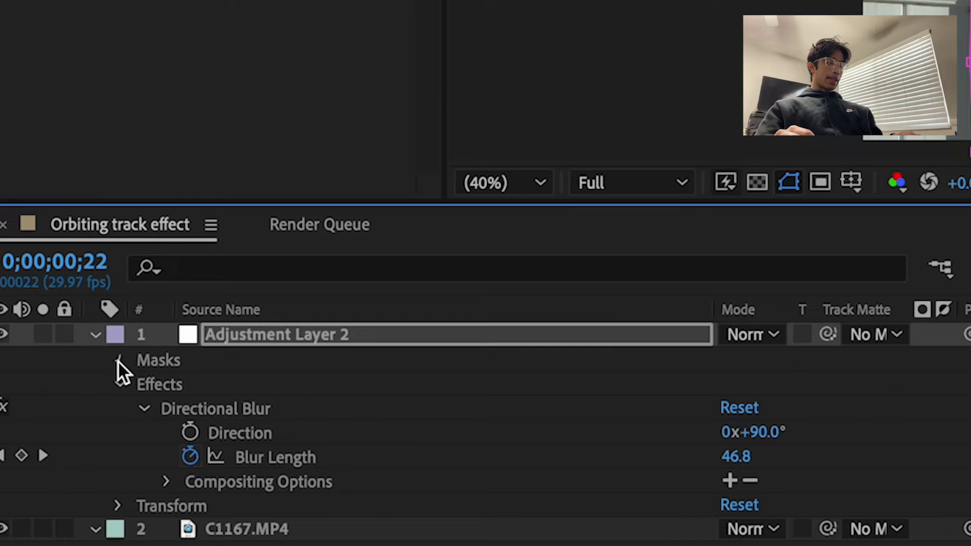
Step: Invert the adjustment layer's mask and set its Mask Feather to 307 pixels
left_click(64, 456)
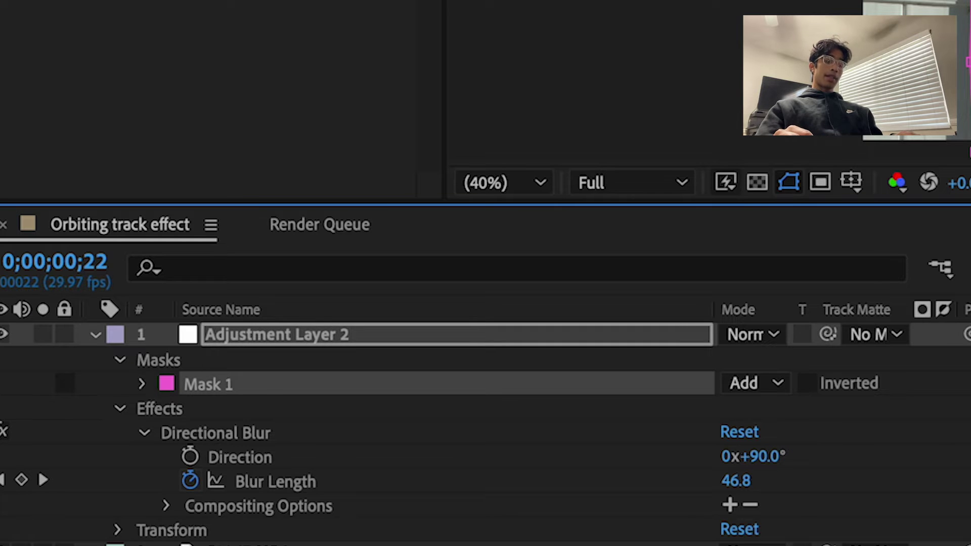
left_click(143, 384)
left_click_drag(776, 433, 970, 406)
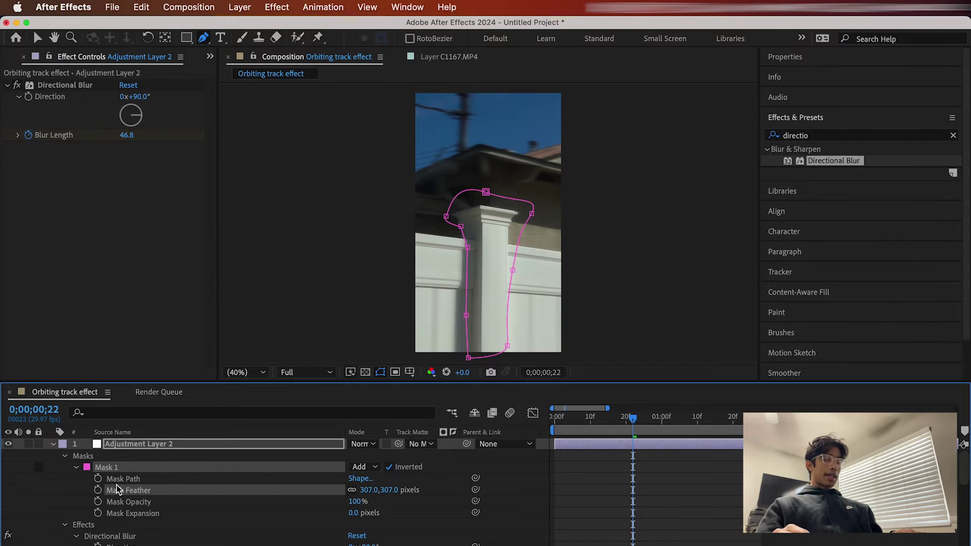
Step: Keyframe the Mask Path at 0;00;00;22 and reposition the mask over the fence post at 0;00;01;09
left_click(98, 479)
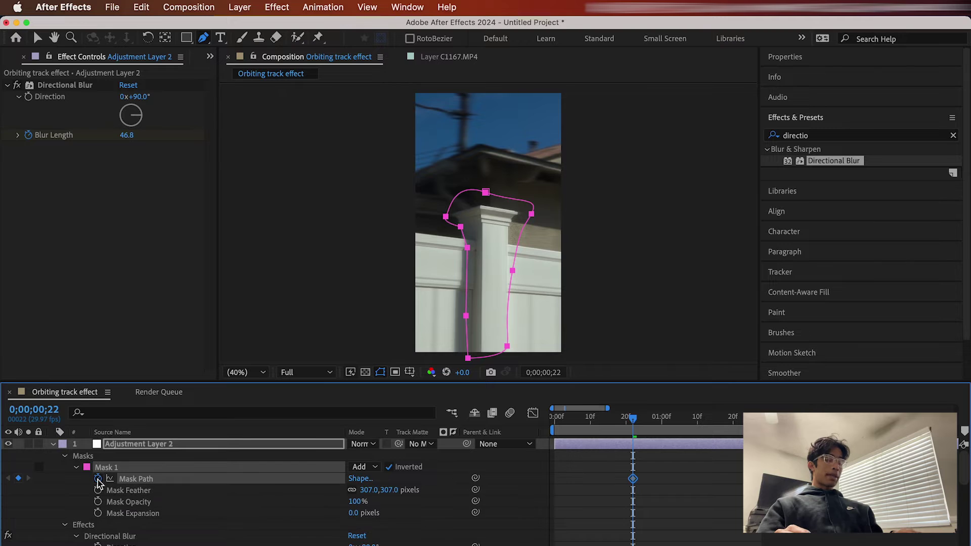
left_click_drag(635, 420, 679, 420)
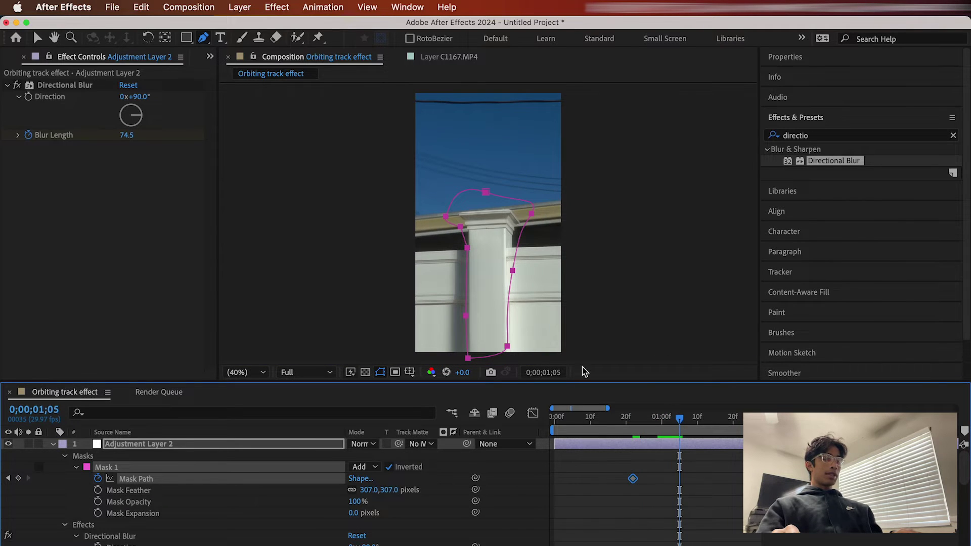
left_click(38, 37)
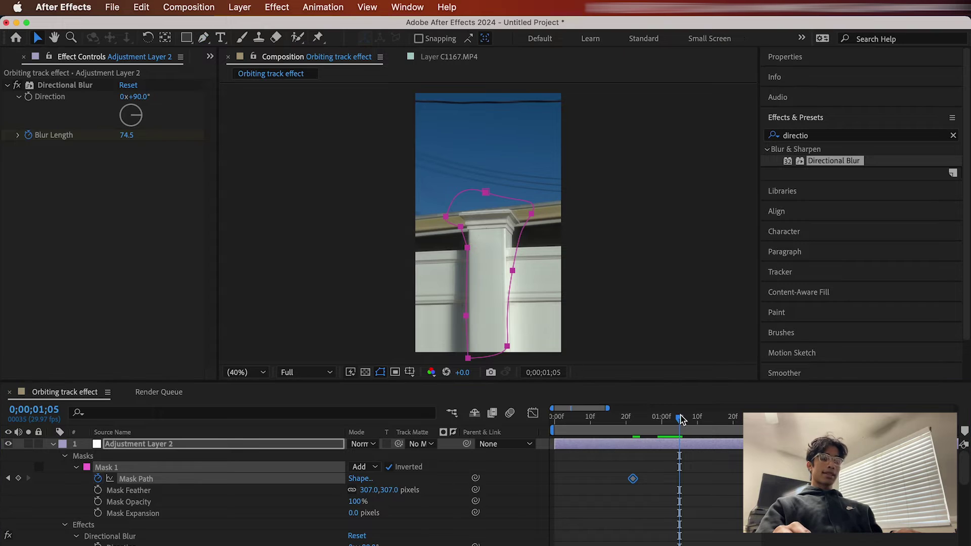
left_click_drag(680, 418, 695, 419)
left_click_drag(471, 253, 478, 258)
key("Right")
key("Right")
key("Right")
Step: Reposition the mask over the fence post at 0;00;01;16 and 0;00;01;22, and preview the masked blur
left_click_drag(694, 419, 721, 429)
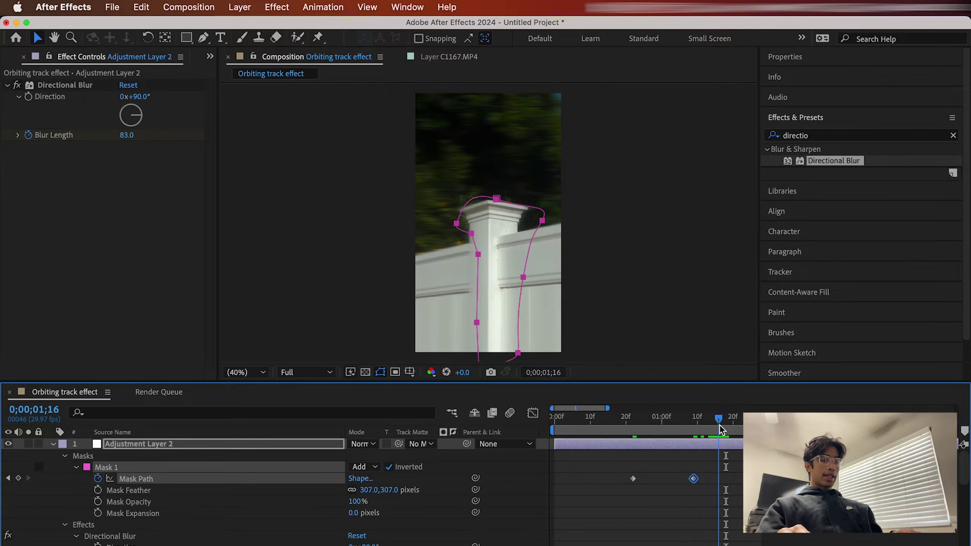
left_click_drag(482, 258, 467, 248)
left_click_drag(724, 421, 739, 419)
left_click_drag(470, 249, 474, 243)
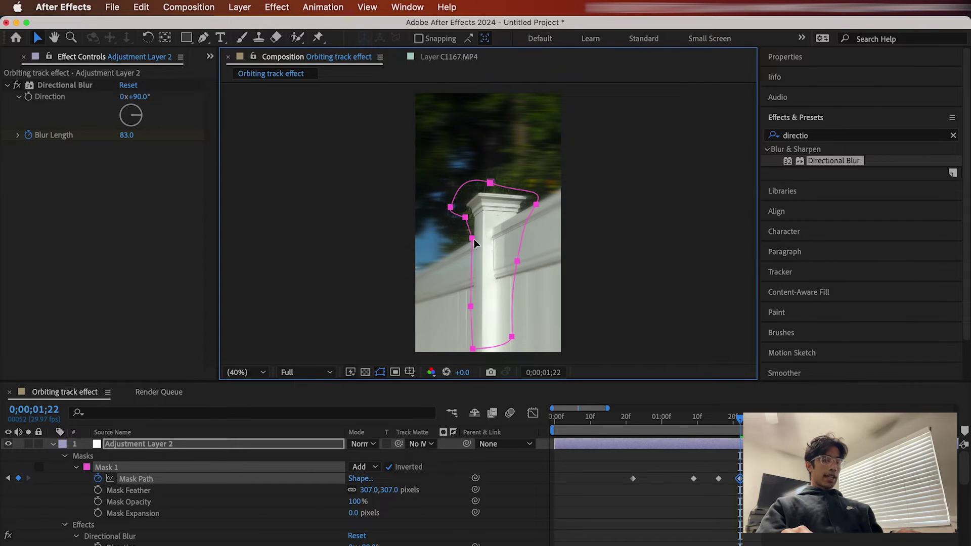
key("space")
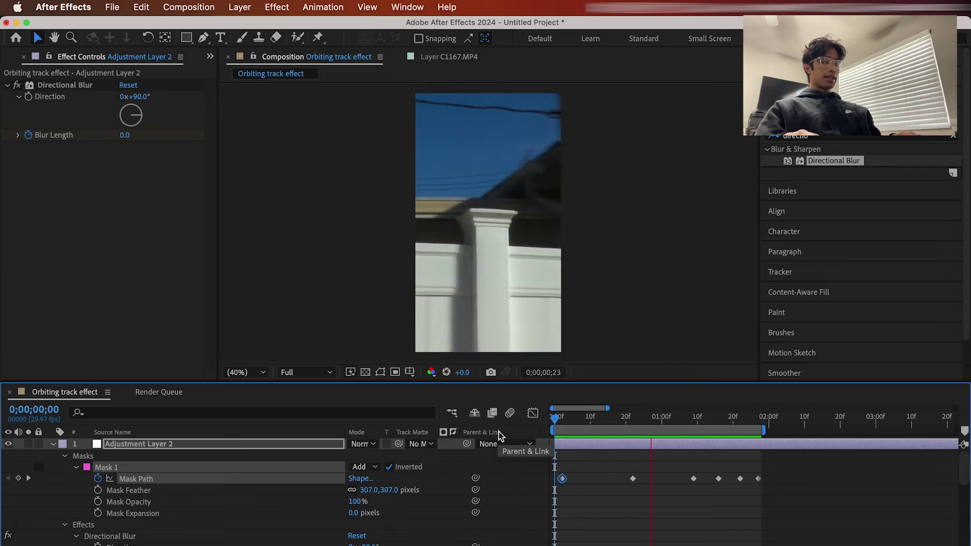
key("space")
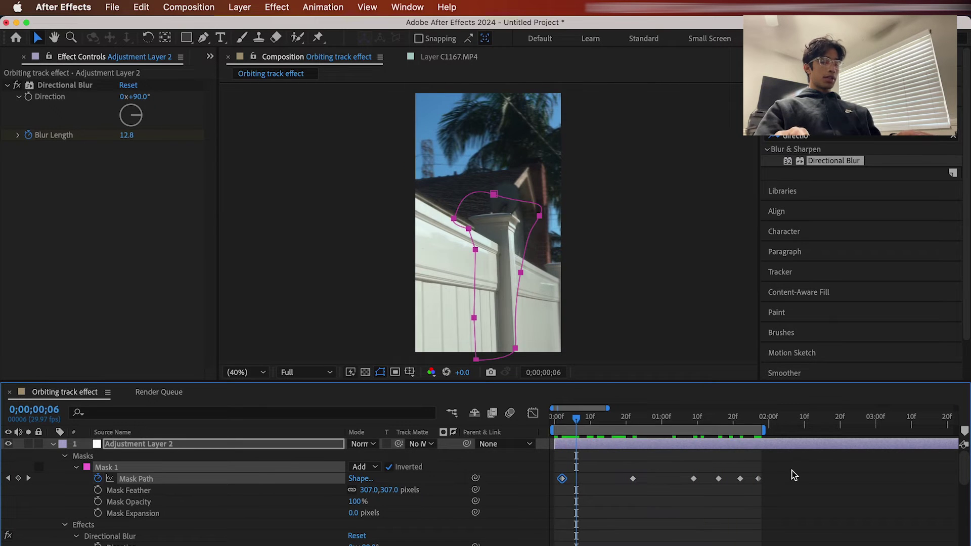
Step: Play back the orbiting shot and scrub through it to review the masked directional blur around the fence post
key("space")
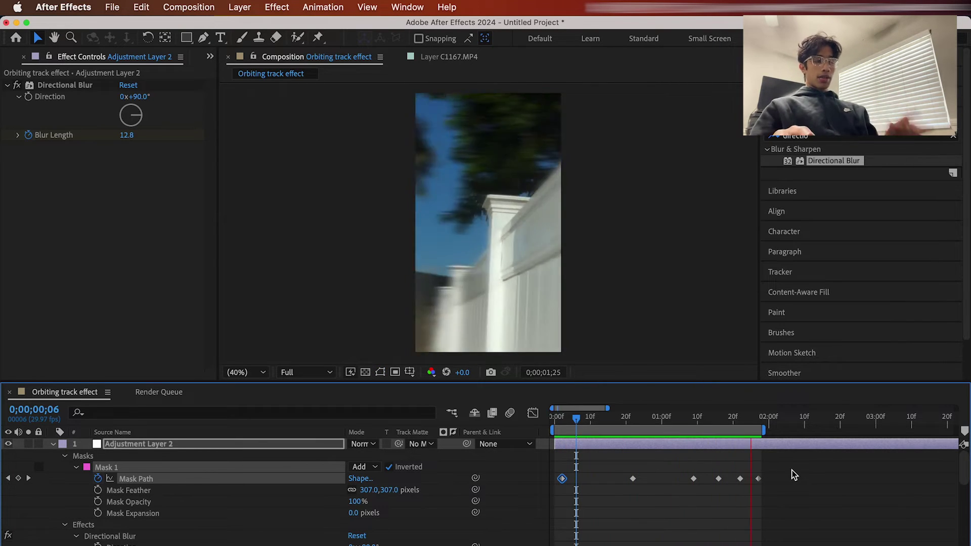
key("space")
key("space")
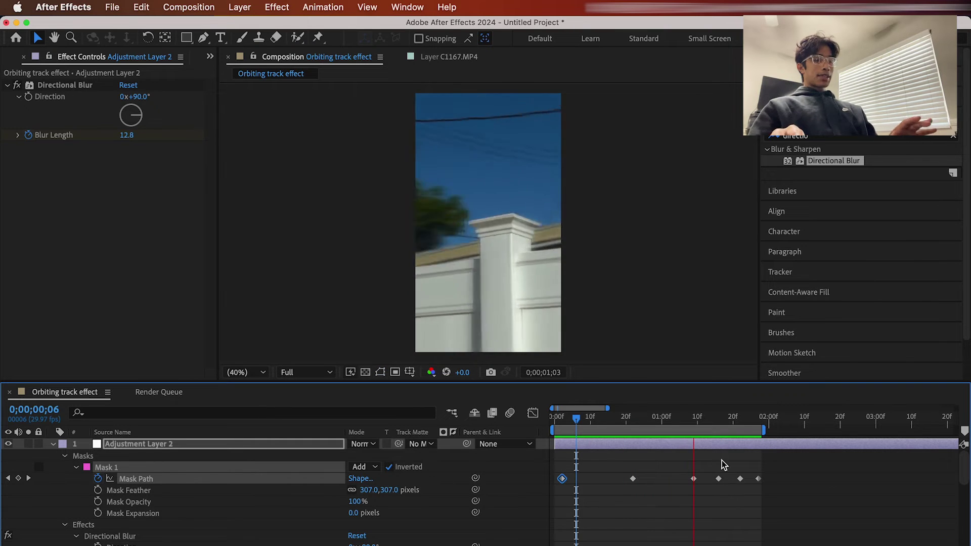
key("space")
left_click(803, 521)
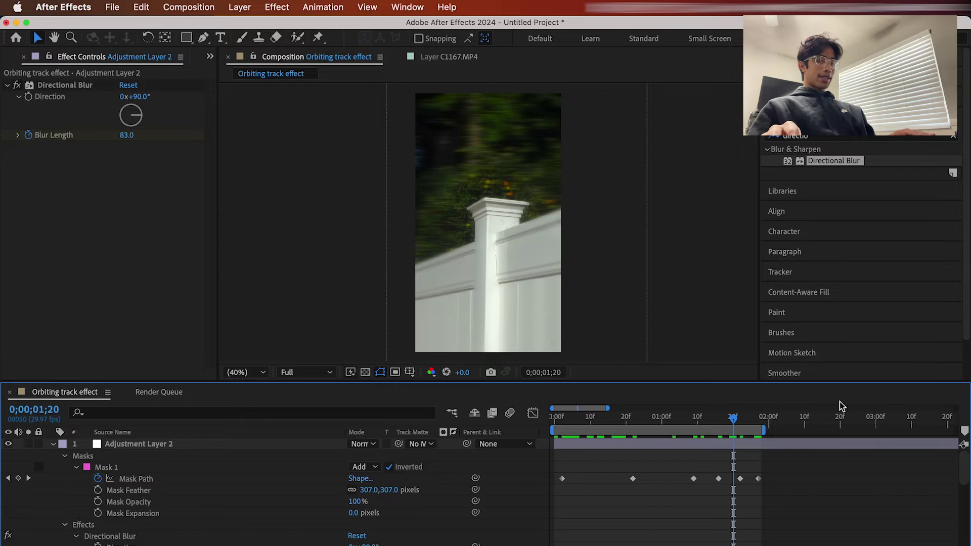
left_click_drag(743, 425, 607, 430)
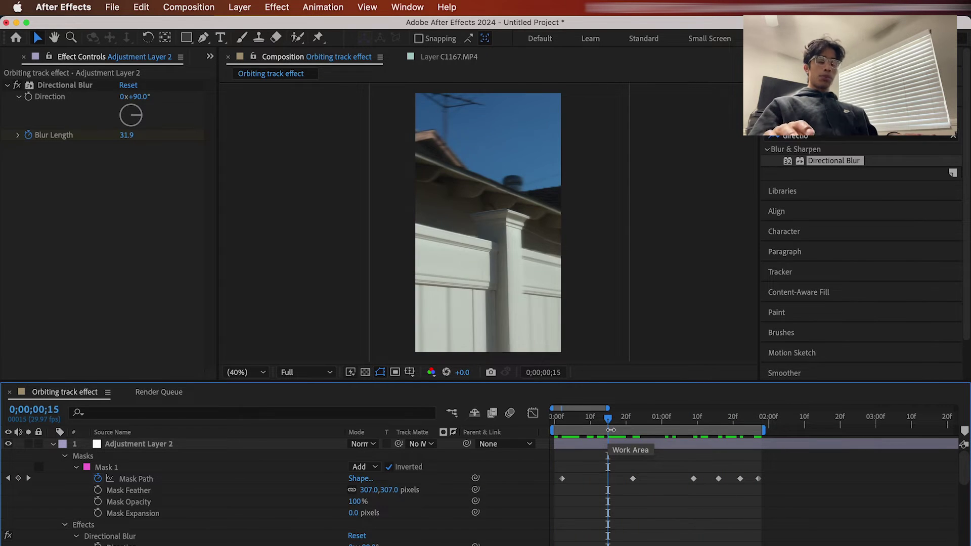
key("space")
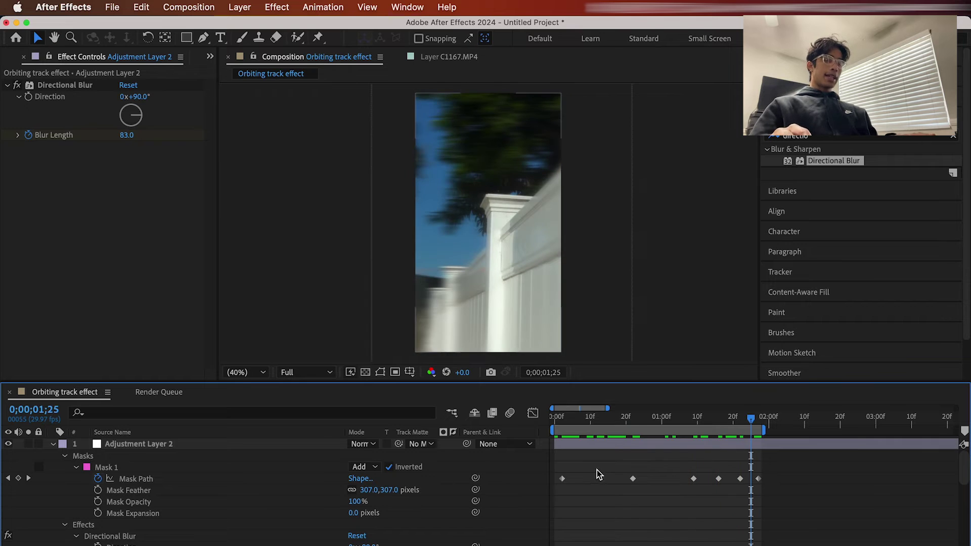
Step: Add a starting Scale keyframe to layer C1167.MP4 at 0;00;00;00
key("Home")
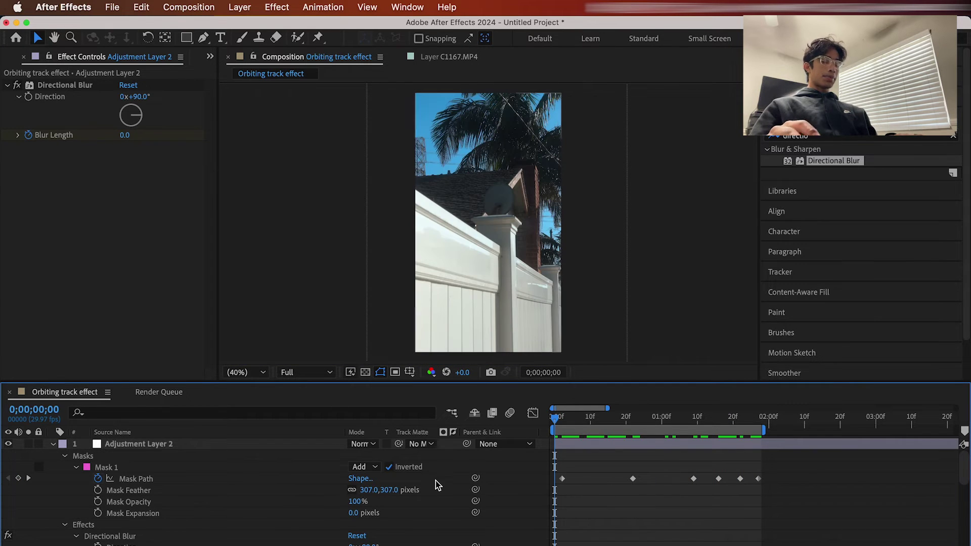
scroll(81, 480, "down", 8)
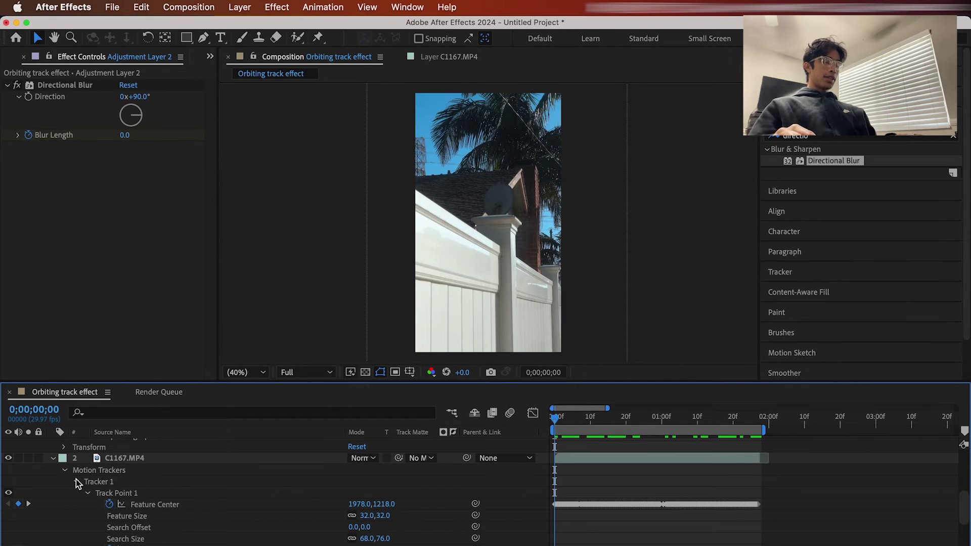
left_click(65, 471)
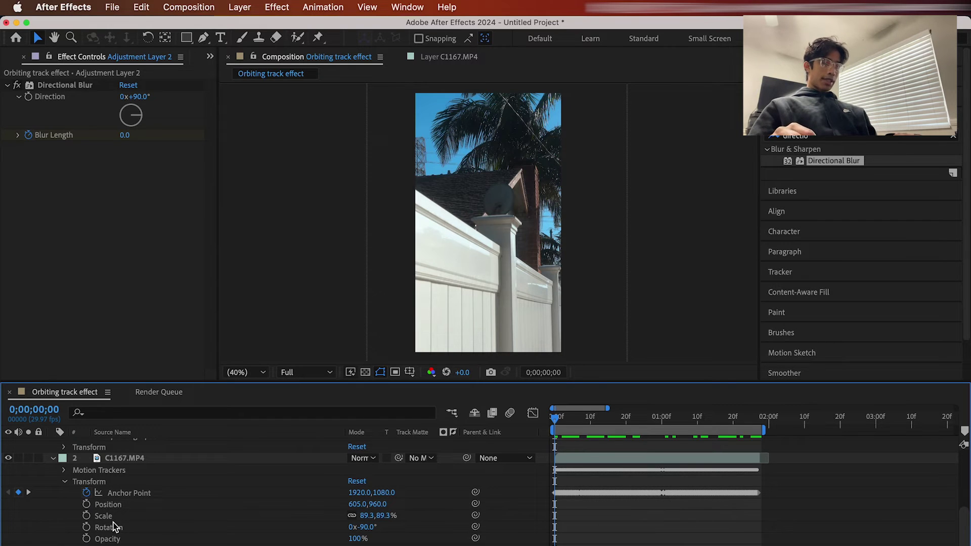
left_click(86, 516)
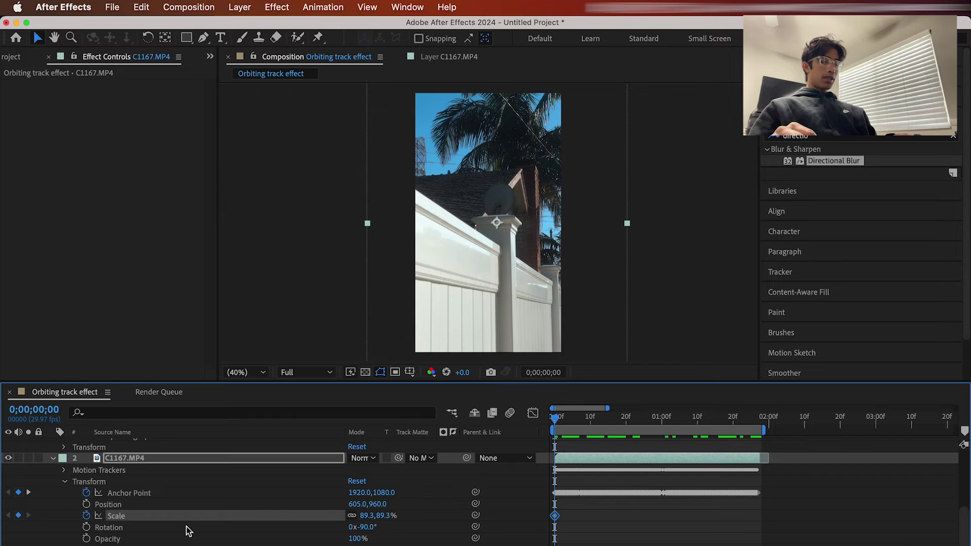
Step: Increase C1167.MP4's Scale to about 124% at 0;00;01;26, move that keyframe to the clip's end, and preview the zoom
left_click_drag(558, 423, 754, 420)
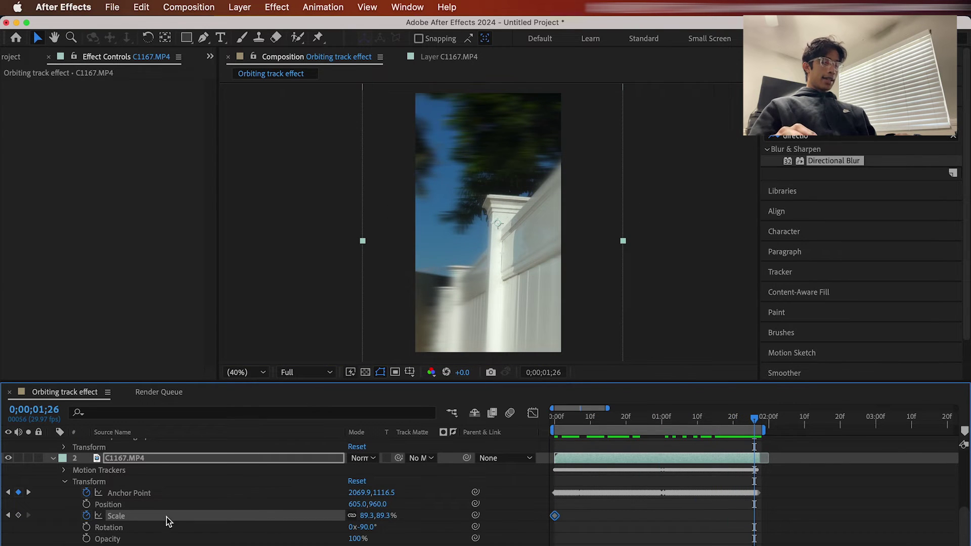
left_click_drag(367, 516, 829, 490)
left_click_drag(757, 518, 765, 520)
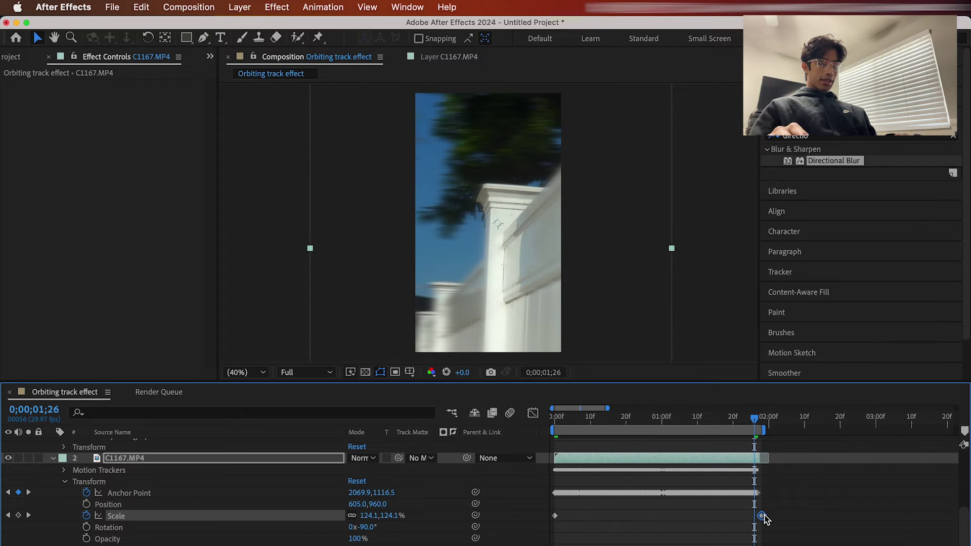
key("space")
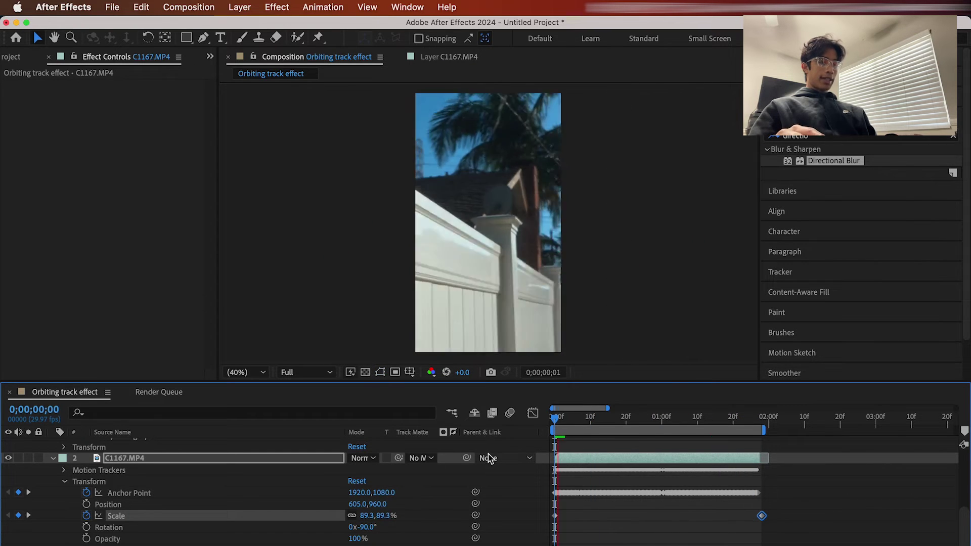
key("space")
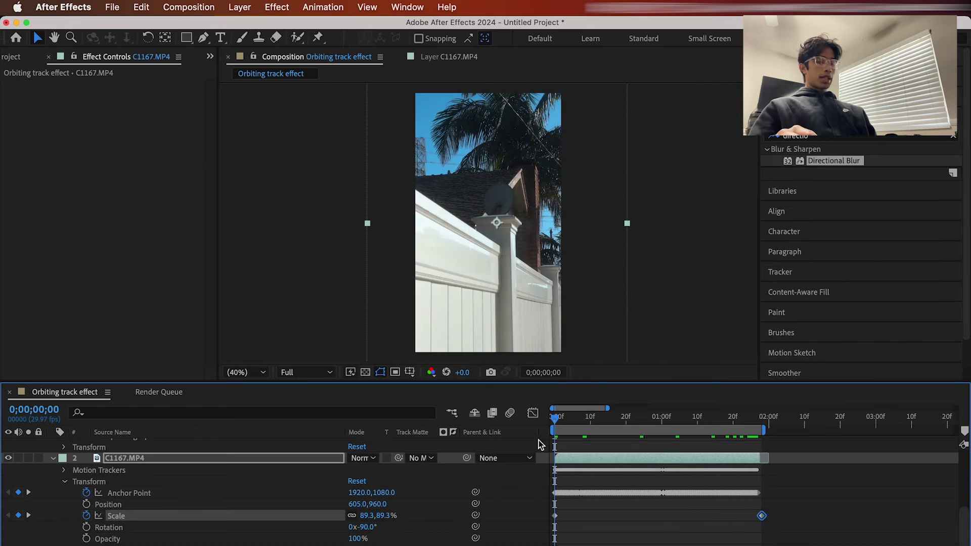
Step: Lower the Scale value of C1167.MP4's first keyframe and check the framing at 0;00;00;28 and 0;00;00;14
left_click(567, 433)
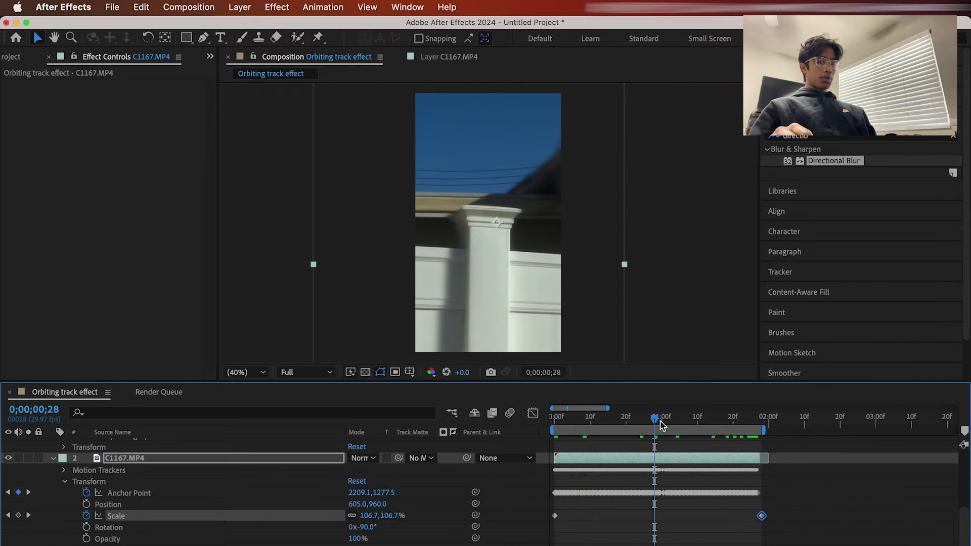
left_click(654, 420)
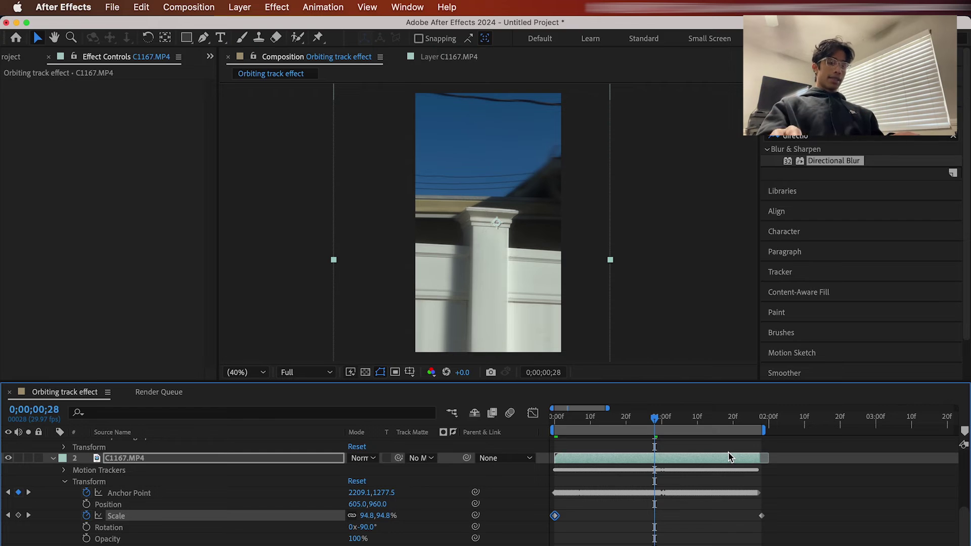
left_click_drag(656, 420, 605, 420)
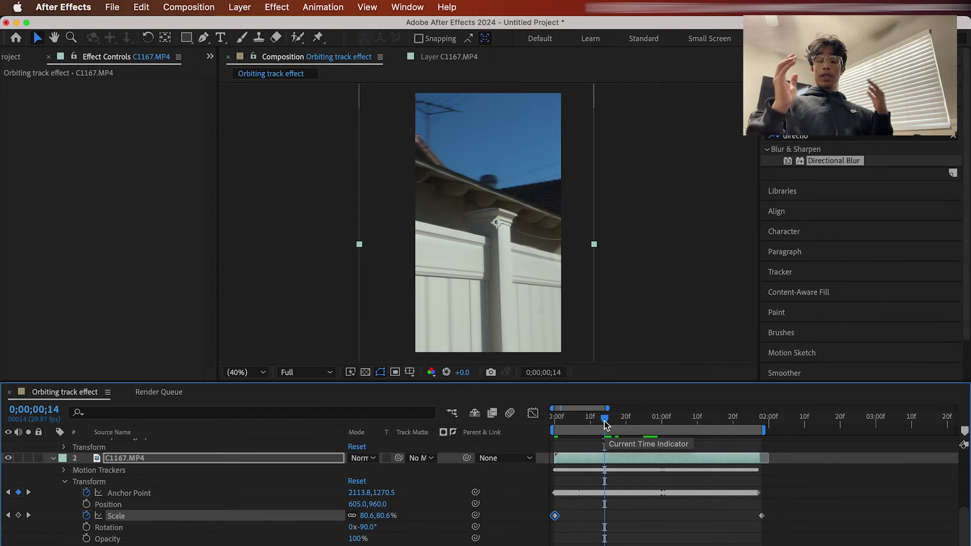